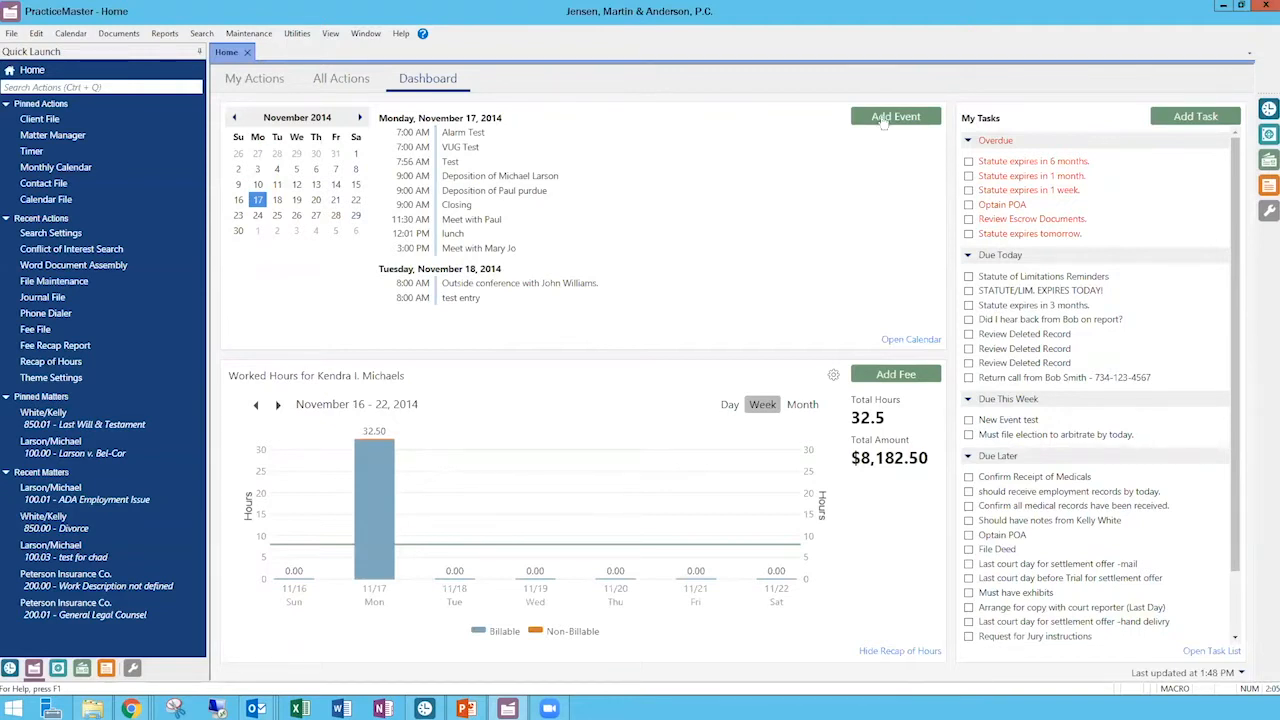
Step: Start a new calendar event for 11/17/2014, flag it as an all-day event, and discard the record without saving
{"action": "left_click", "coordinate": [884, 120]}
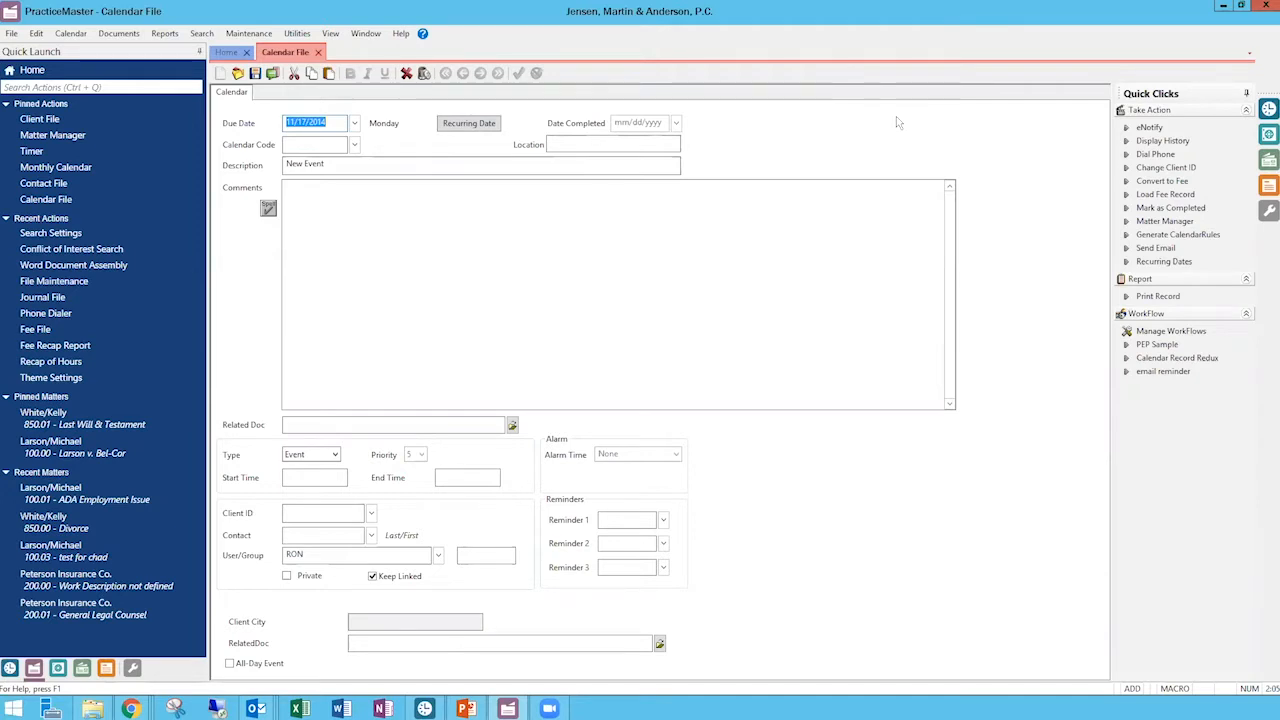
{"action": "left_click", "coordinate": [236, 668]}
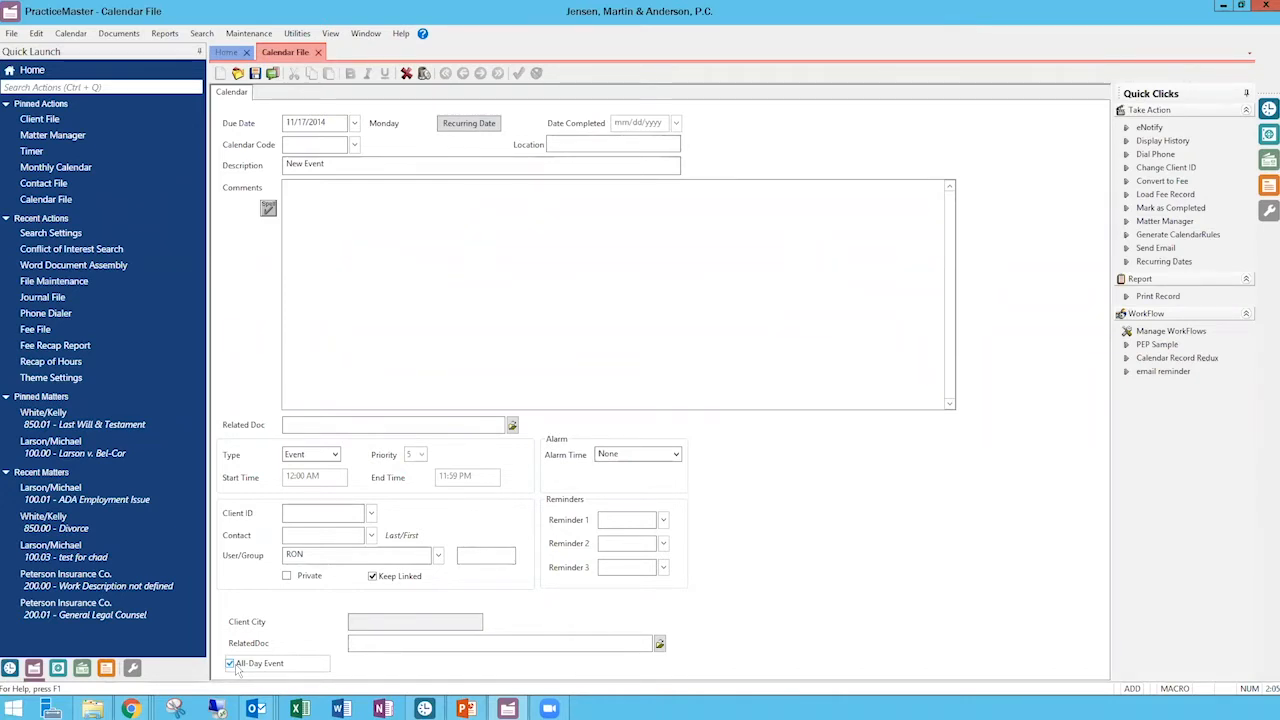
{"action": "left_click", "coordinate": [317, 52]}
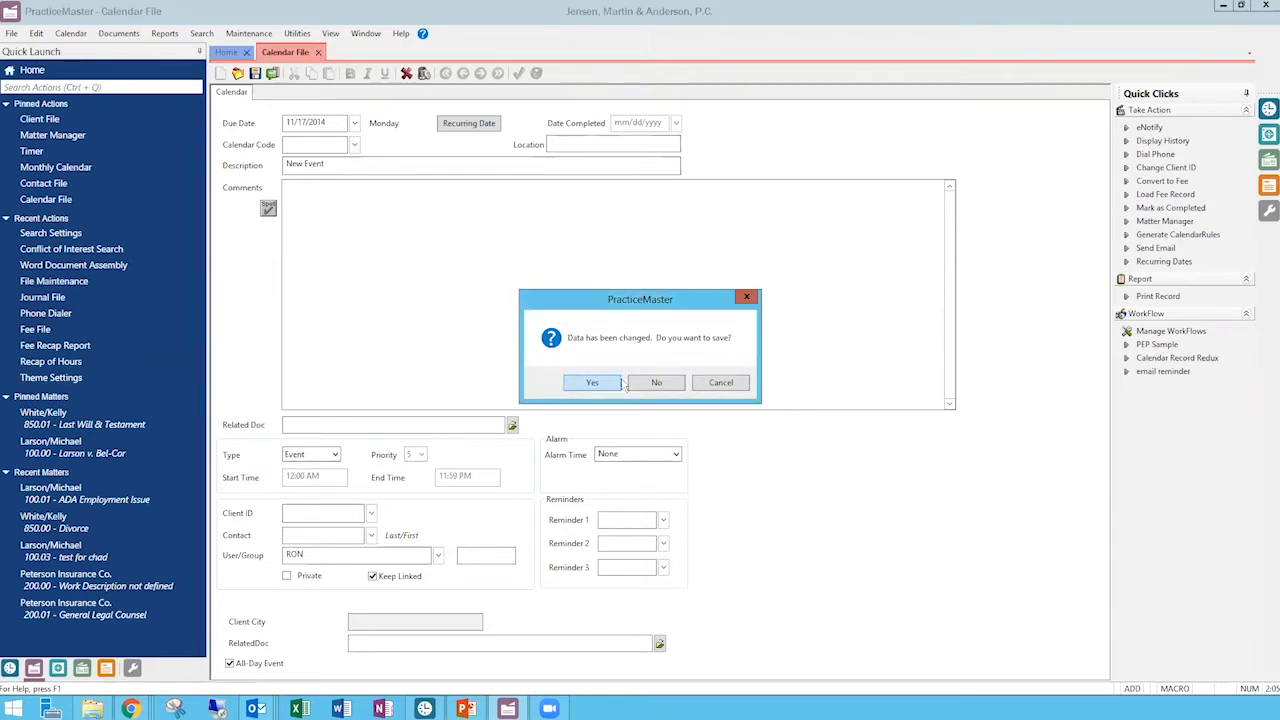
{"action": "left_click", "coordinate": [656, 383]}
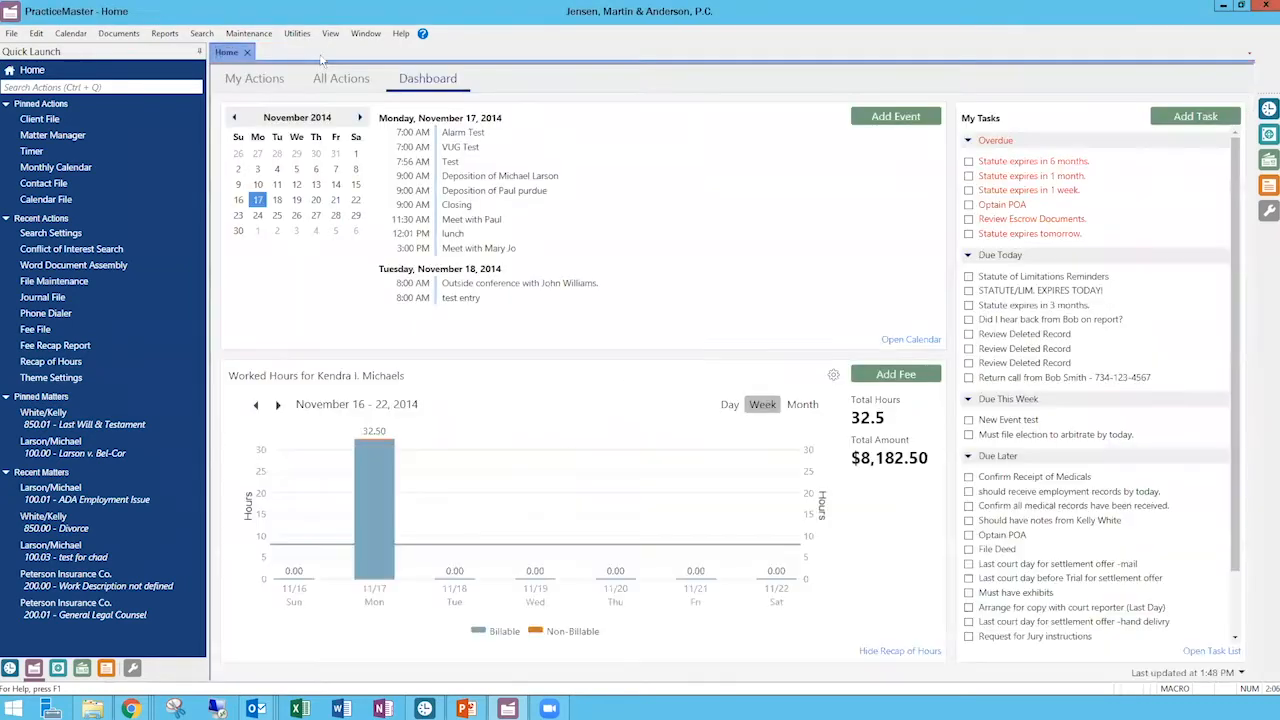
Step: Review the index update properties and index rebuild options in the Search Settings, and close them unchanged
{"action": "left_click", "coordinate": [203, 36]}
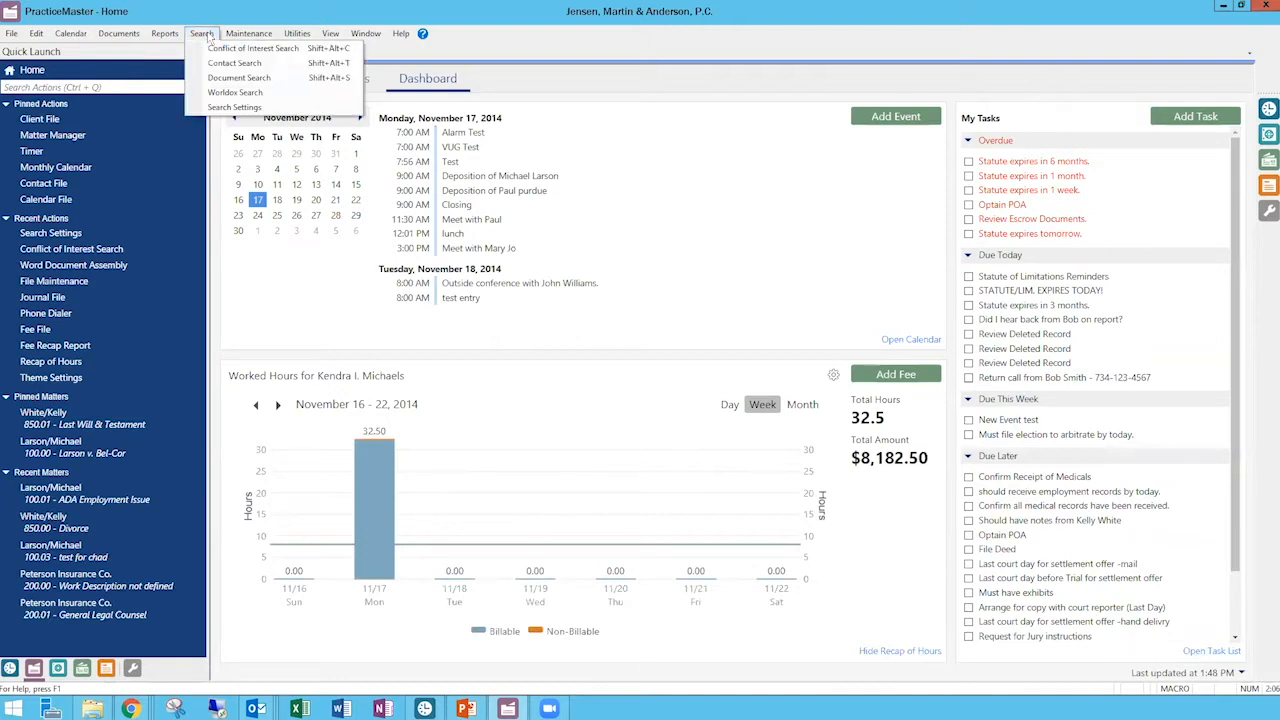
{"action": "left_click", "coordinate": [217, 112]}
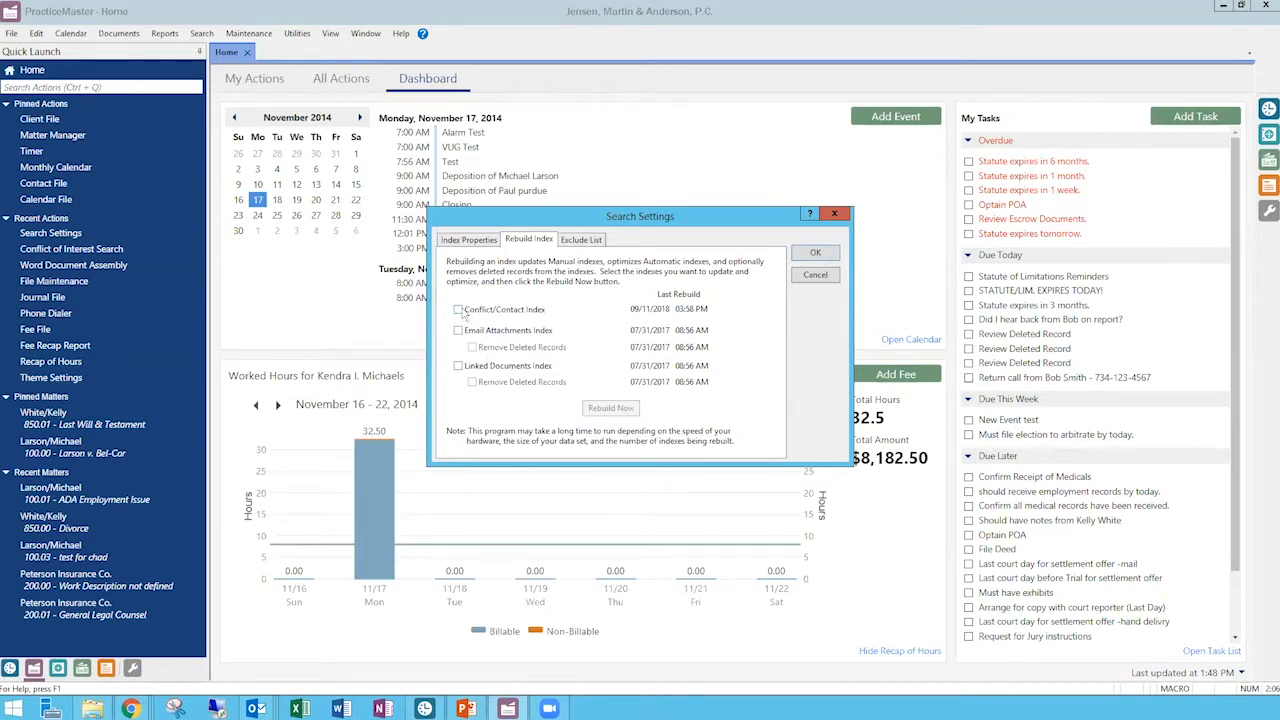
{"action": "left_click", "coordinate": [472, 241]}
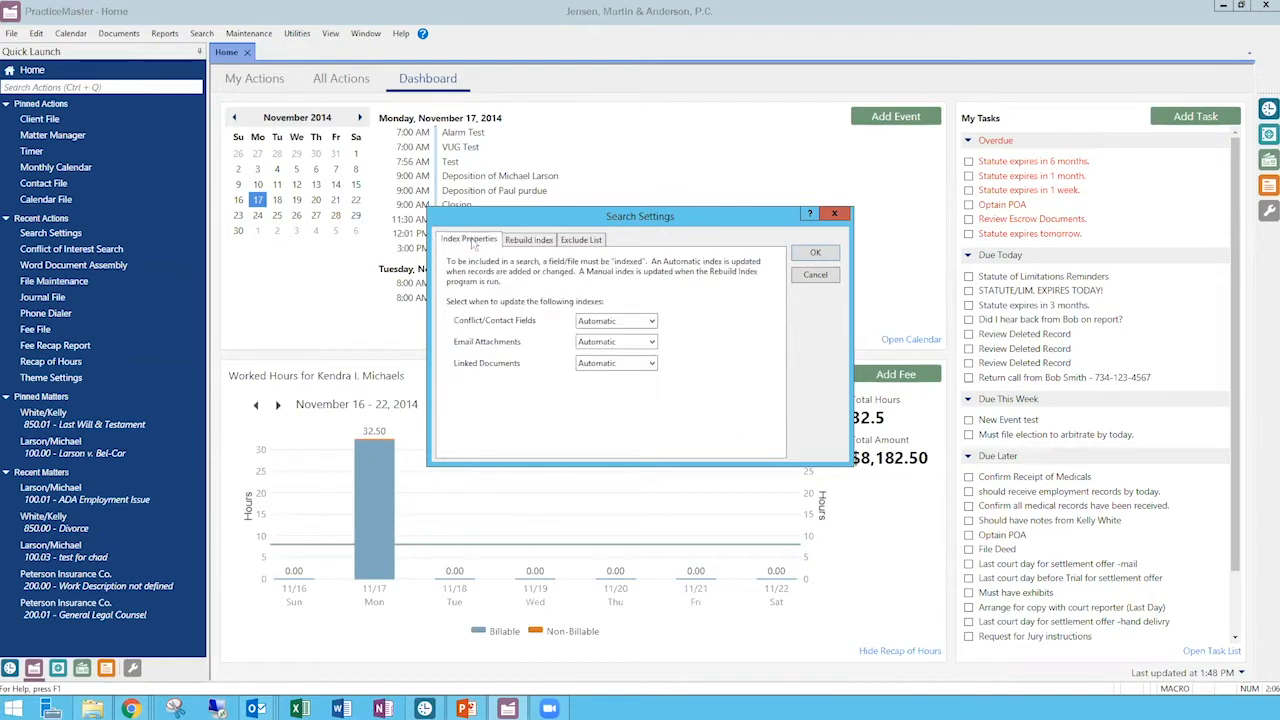
{"action": "left_click", "coordinate": [528, 240]}
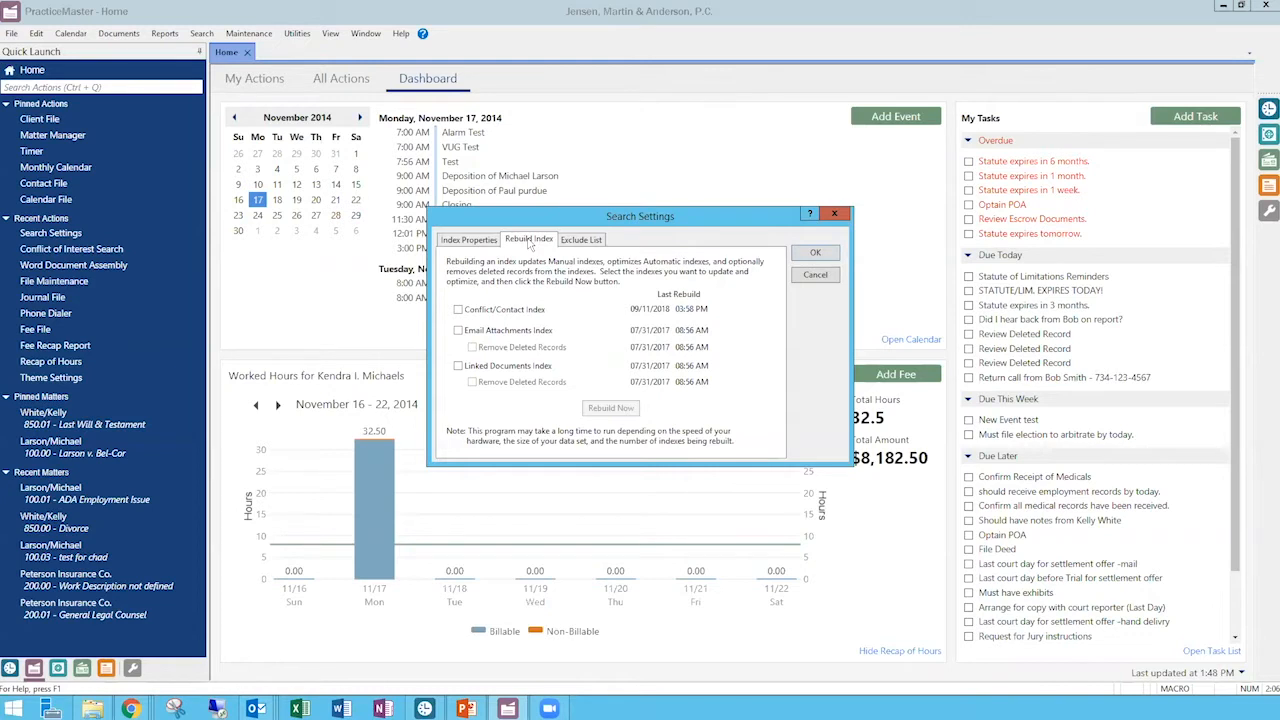
{"action": "left_click", "coordinate": [834, 213]}
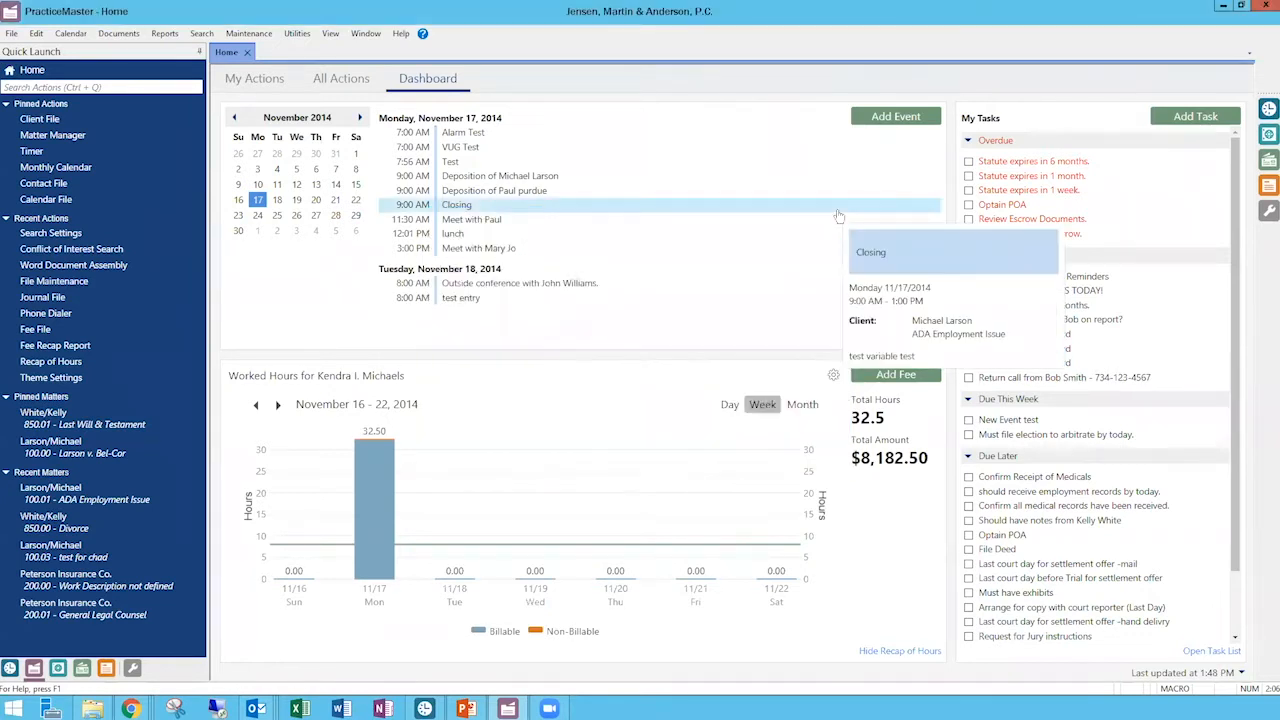
Step: Open the 3:00 PM meeting's calendar record, and display the Divorce matter in Matter Manager
{"action": "double_click", "coordinate": [759, 252]}
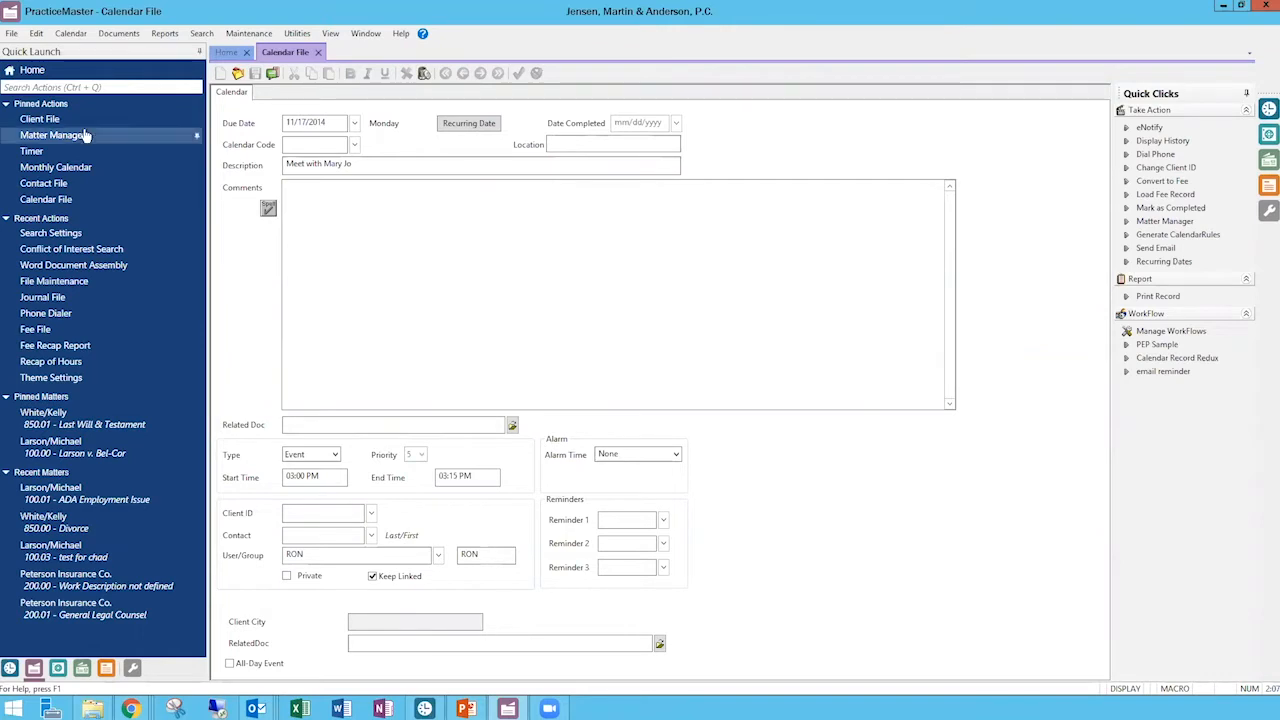
{"action": "left_click", "coordinate": [75, 140]}
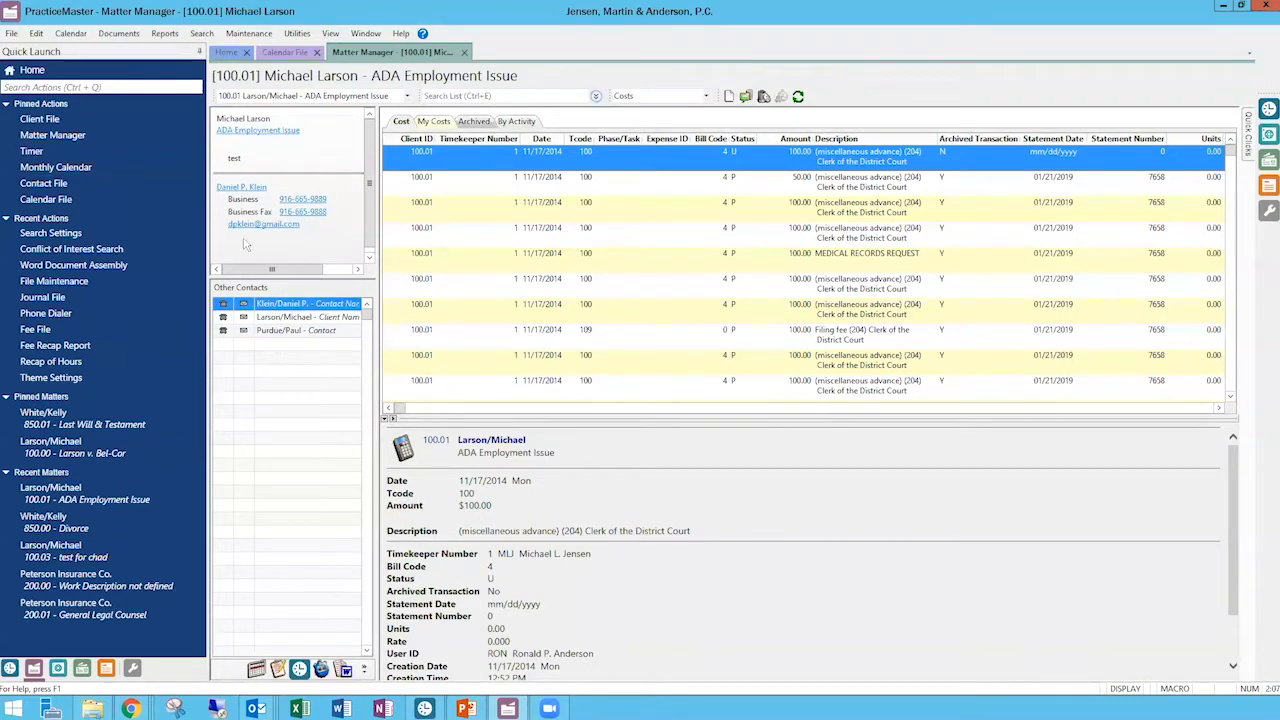
{"action": "left_click", "coordinate": [408, 96]}
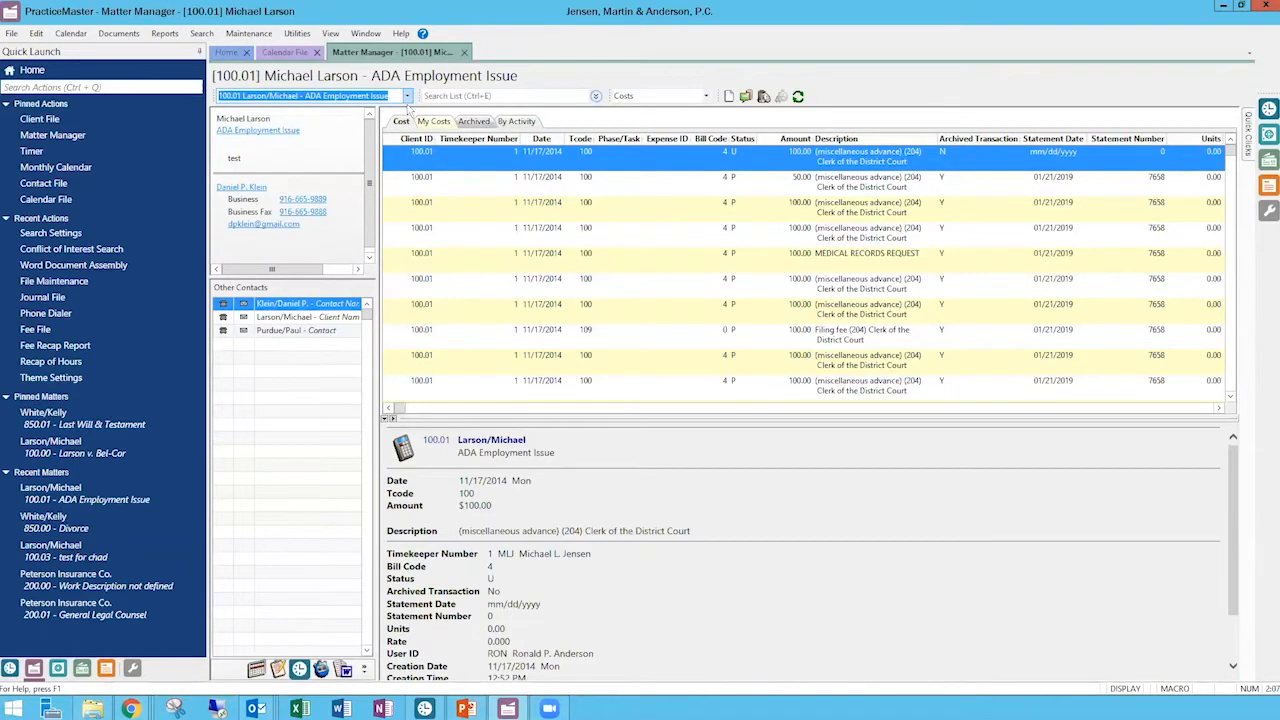
{"action": "left_click", "coordinate": [408, 97]}
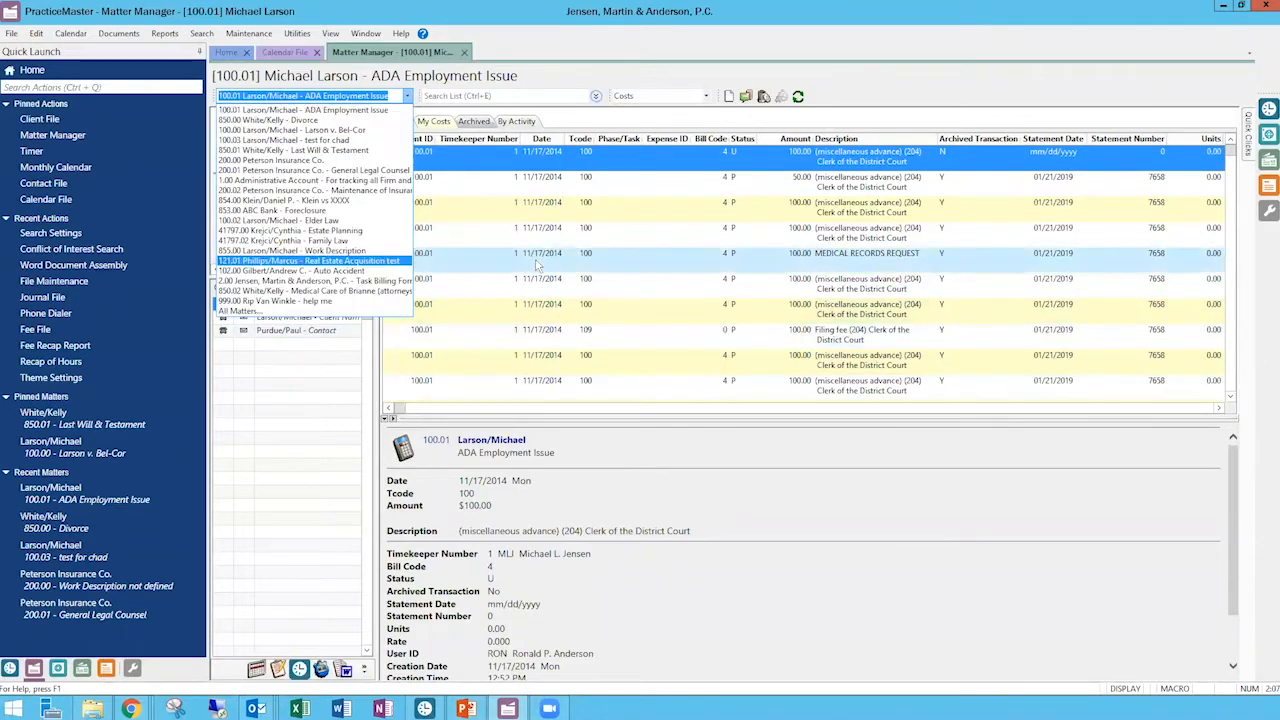
{"action": "left_click", "coordinate": [320, 120]}
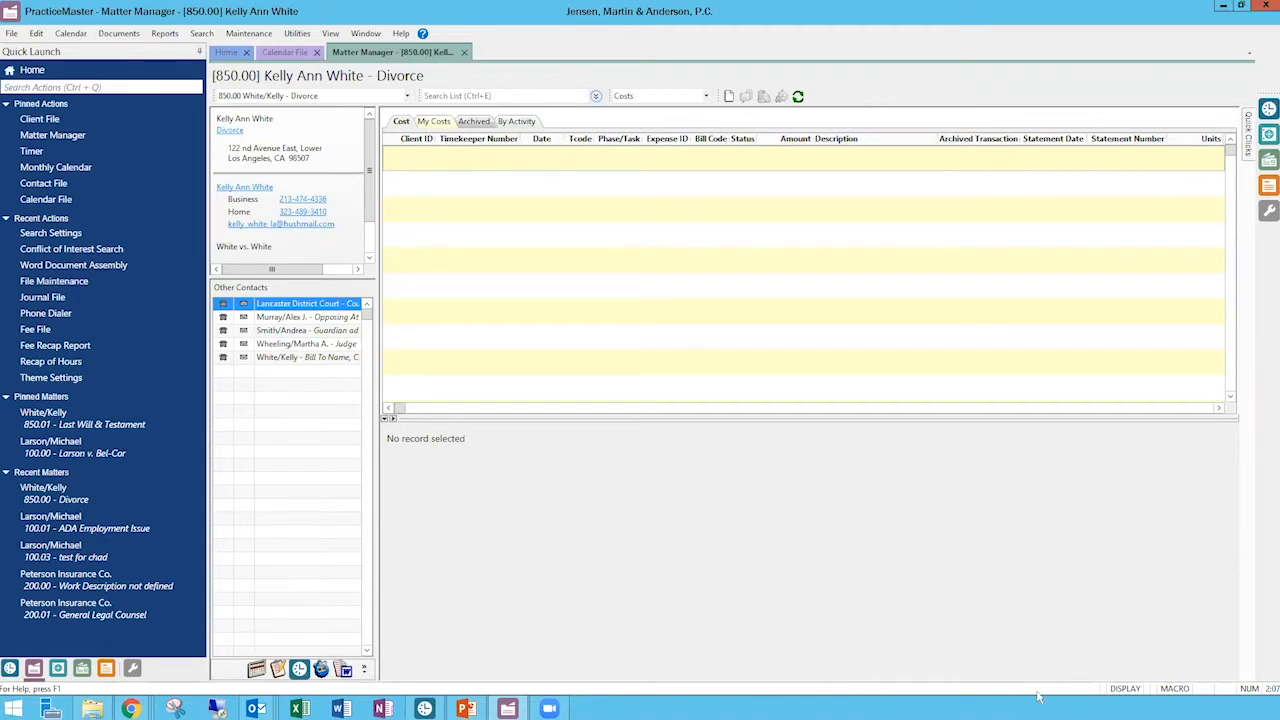
Step: View the What's New release notes in the browser, close that page, and return to PracticeMaster
{"action": "left_click", "coordinate": [406, 37]}
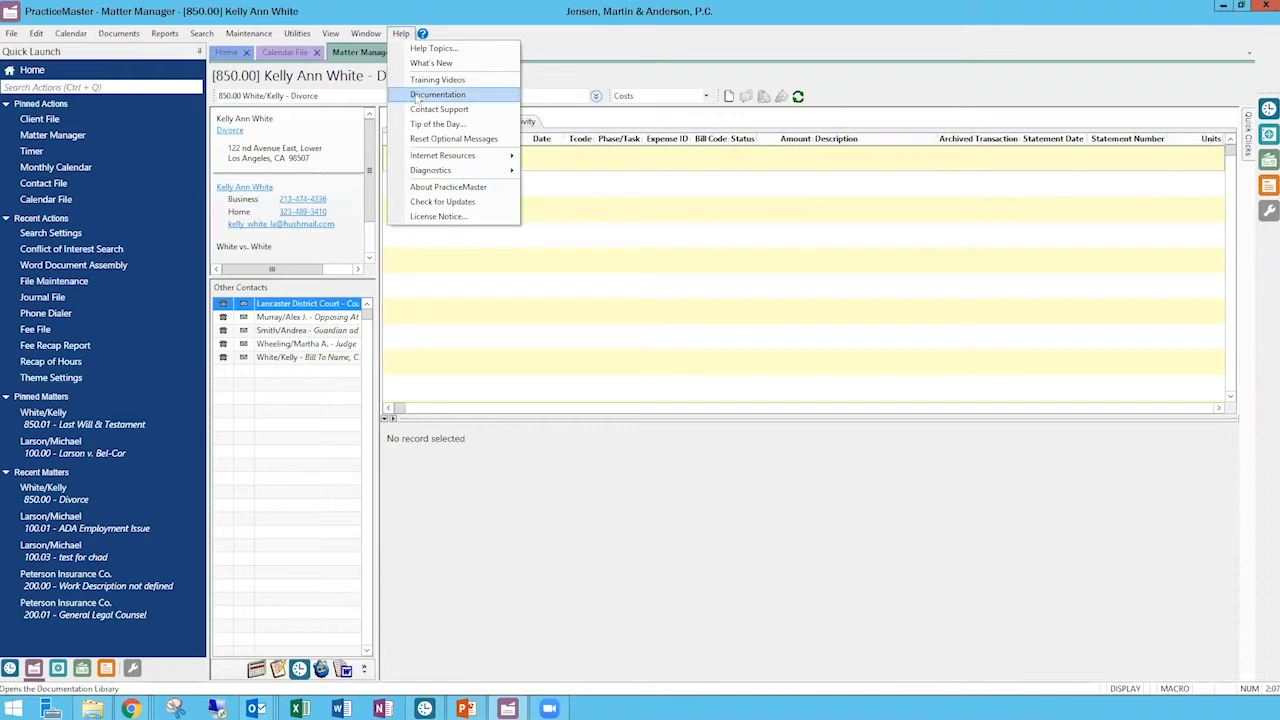
{"action": "left_click", "coordinate": [370, 35]}
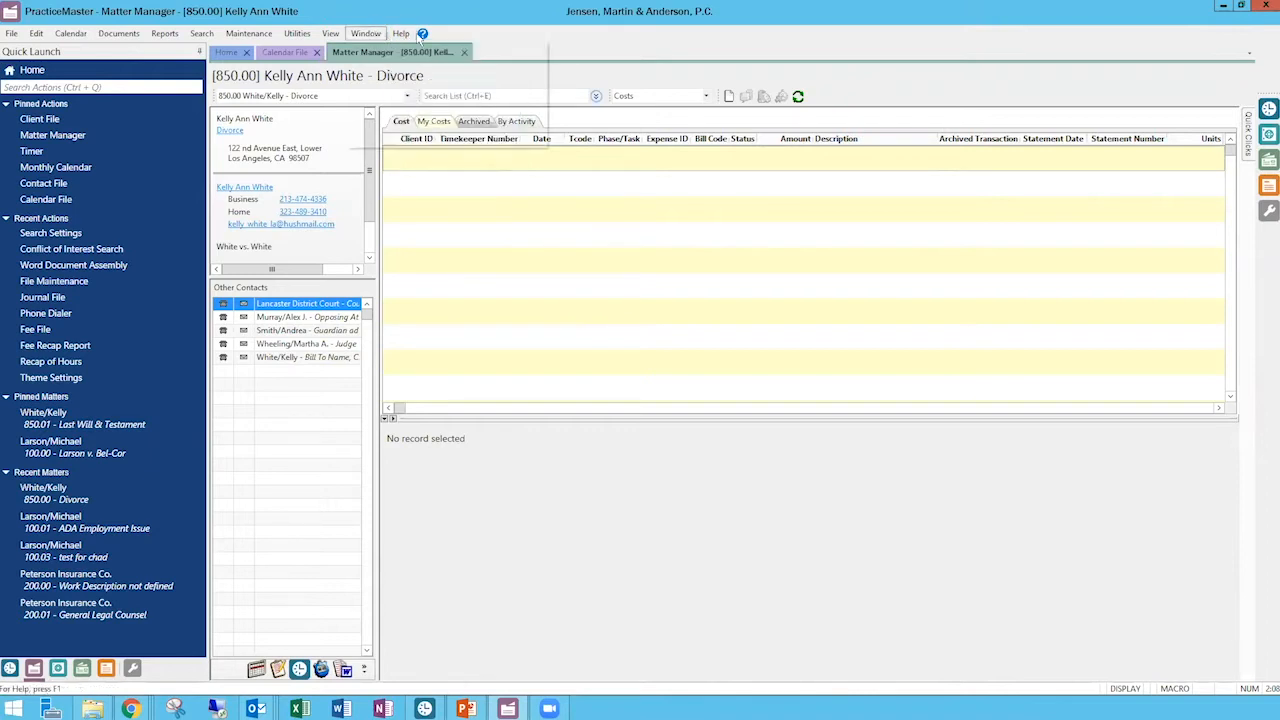
{"action": "left_click", "coordinate": [403, 36]}
{"action": "left_click", "coordinate": [435, 64]}
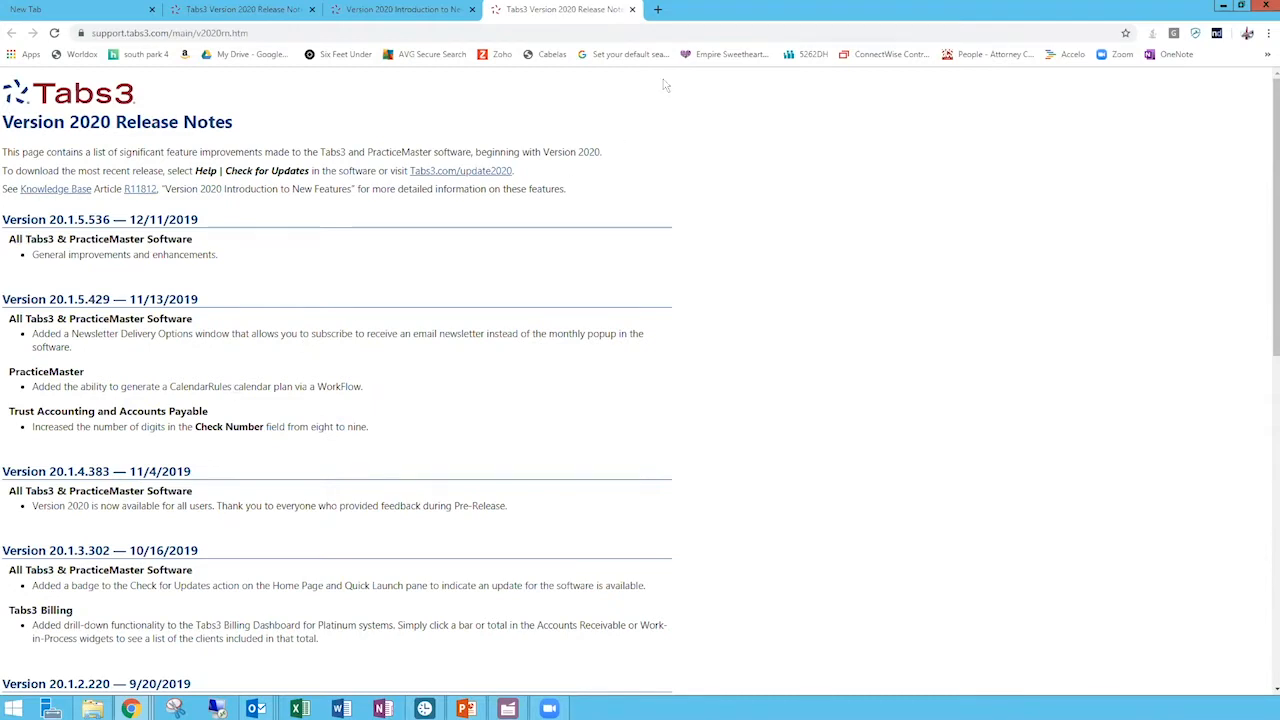
{"action": "left_click", "coordinate": [631, 9]}
{"action": "left_click", "coordinate": [1222, 8]}
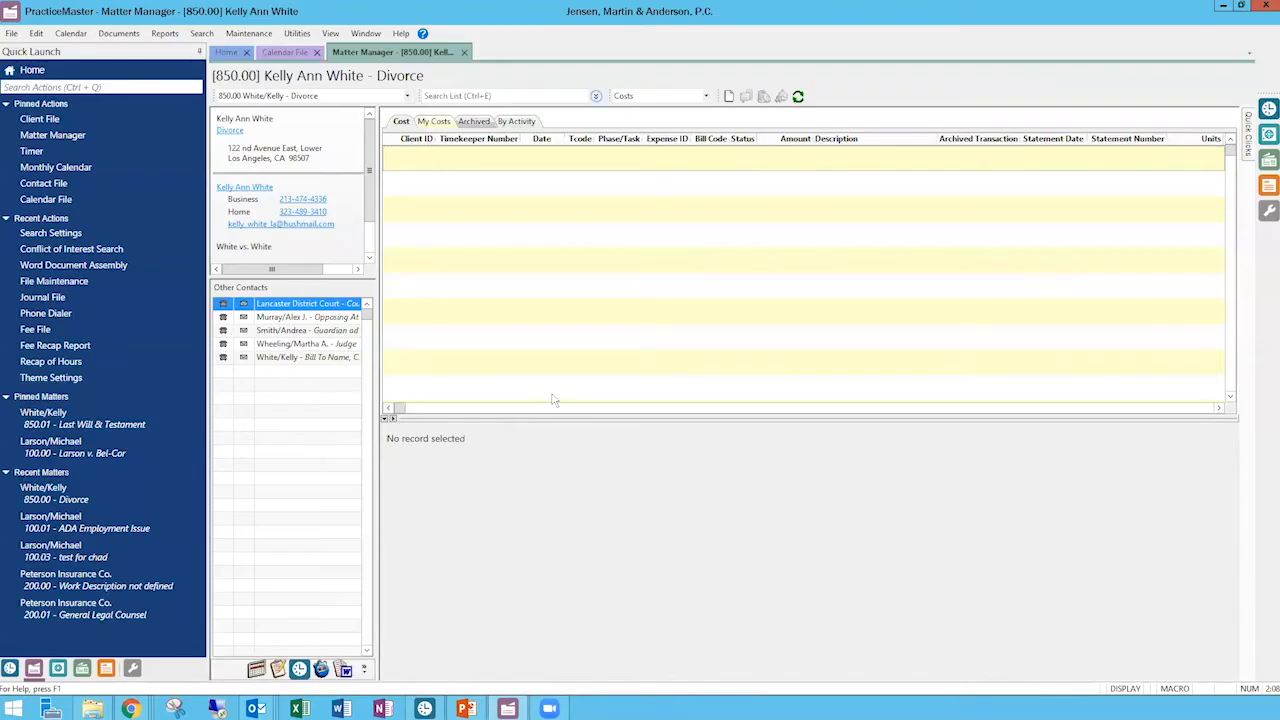
Step: Reopen the What's New release notes and highlight "2020" in the page title
{"action": "left_click", "coordinate": [402, 35]}
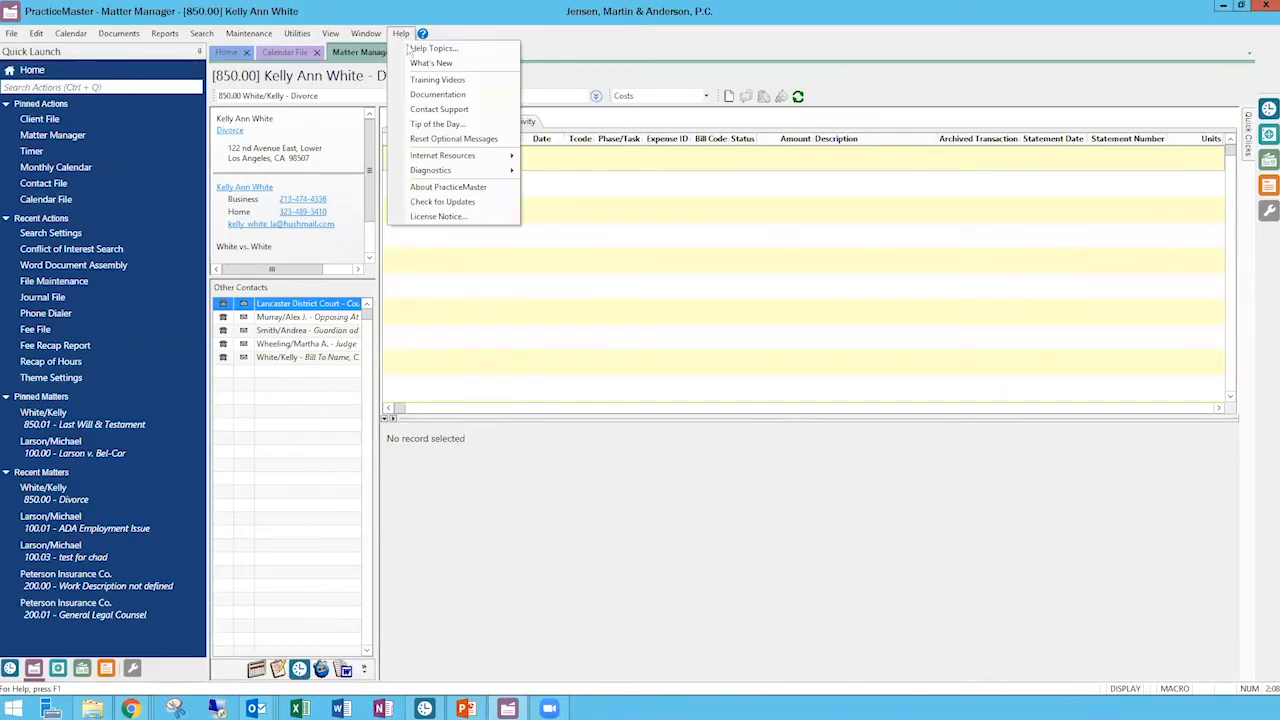
{"action": "left_click", "coordinate": [421, 63]}
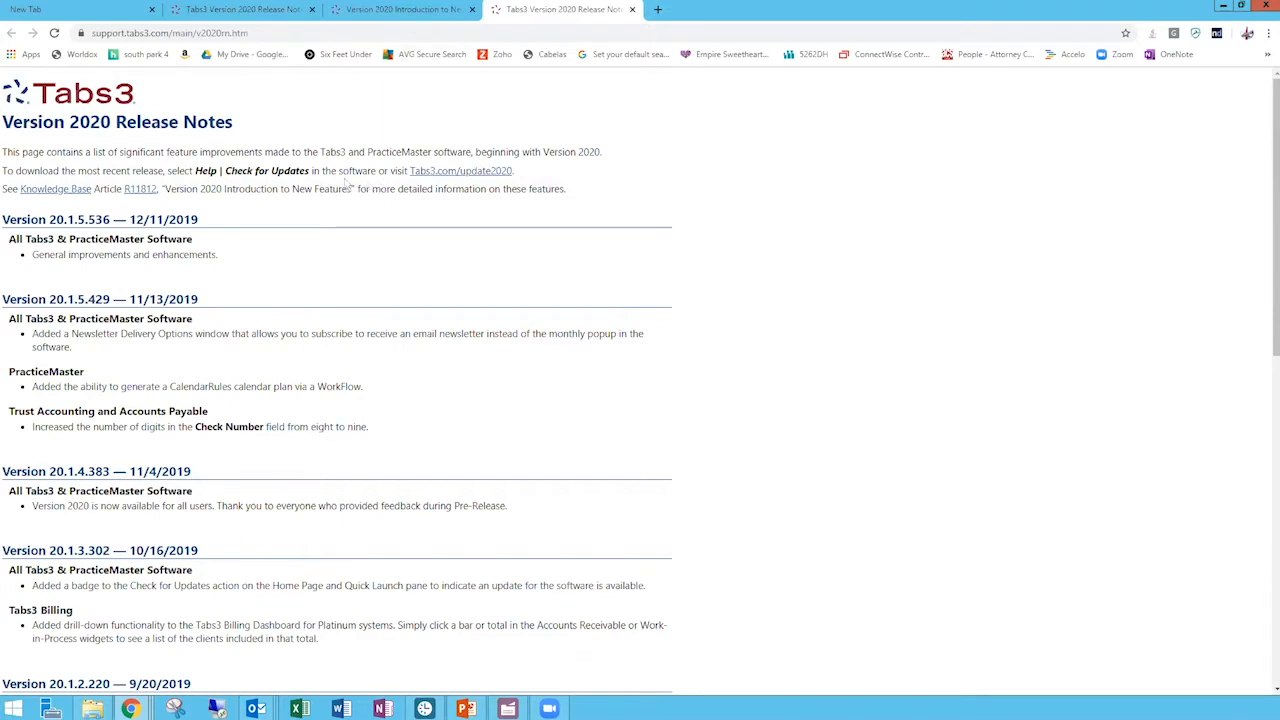
{"action": "double_click", "coordinate": [111, 121]}
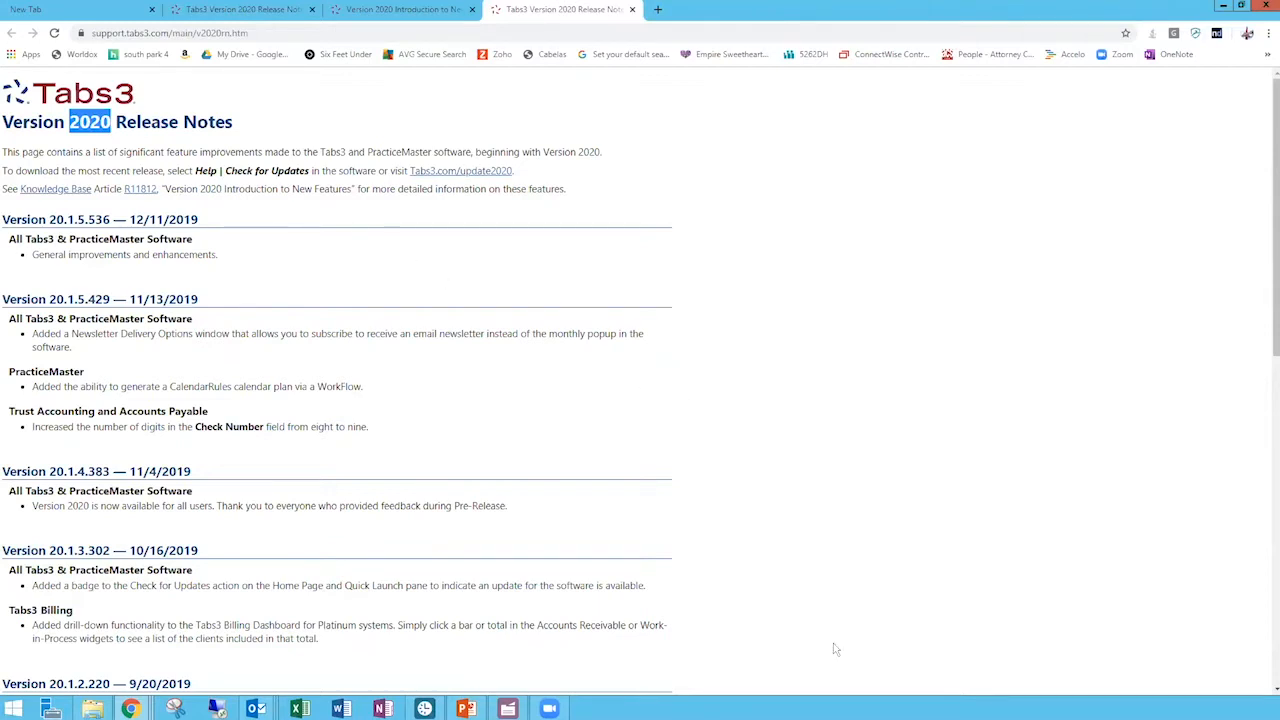
Step: Switch to the PracticeMaster Home dashboard, view the fee transactions behind the 11/17 worked-hours bar, and close the fee recap
{"action": "key", "text": "alt+Tab"}
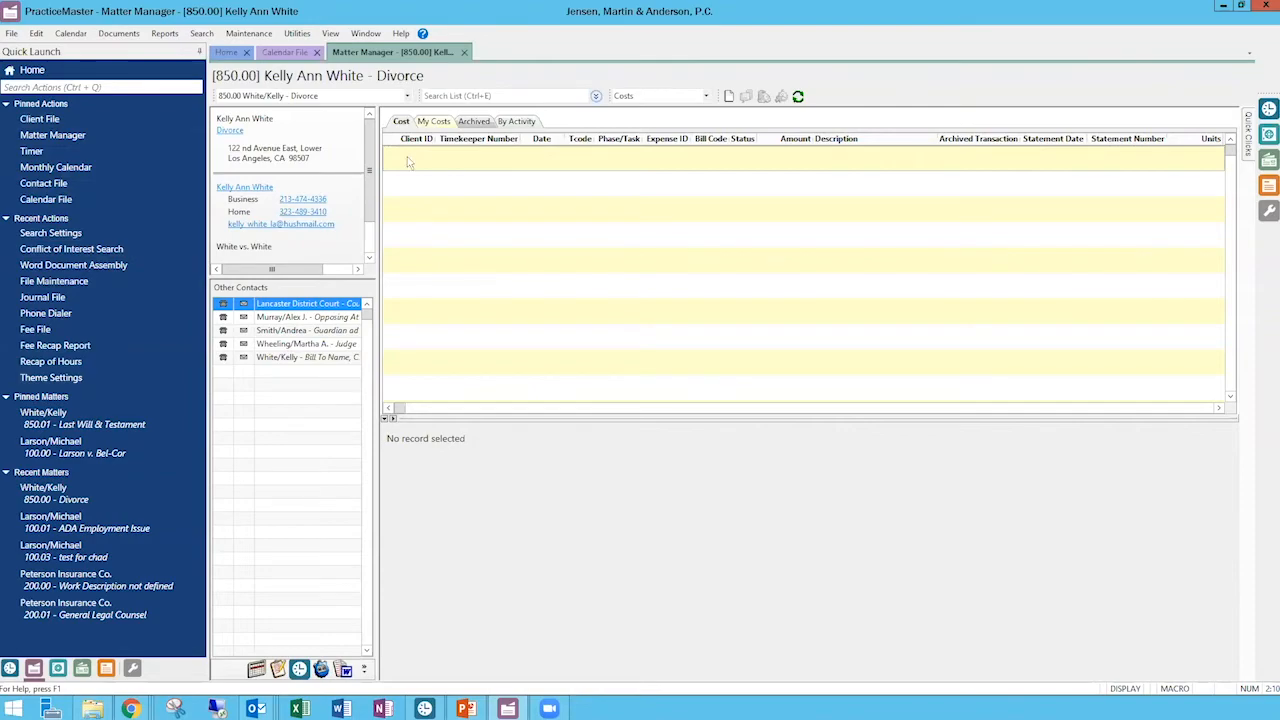
{"action": "key", "text": "alt+Tab"}
{"action": "left_click", "coordinate": [228, 55]}
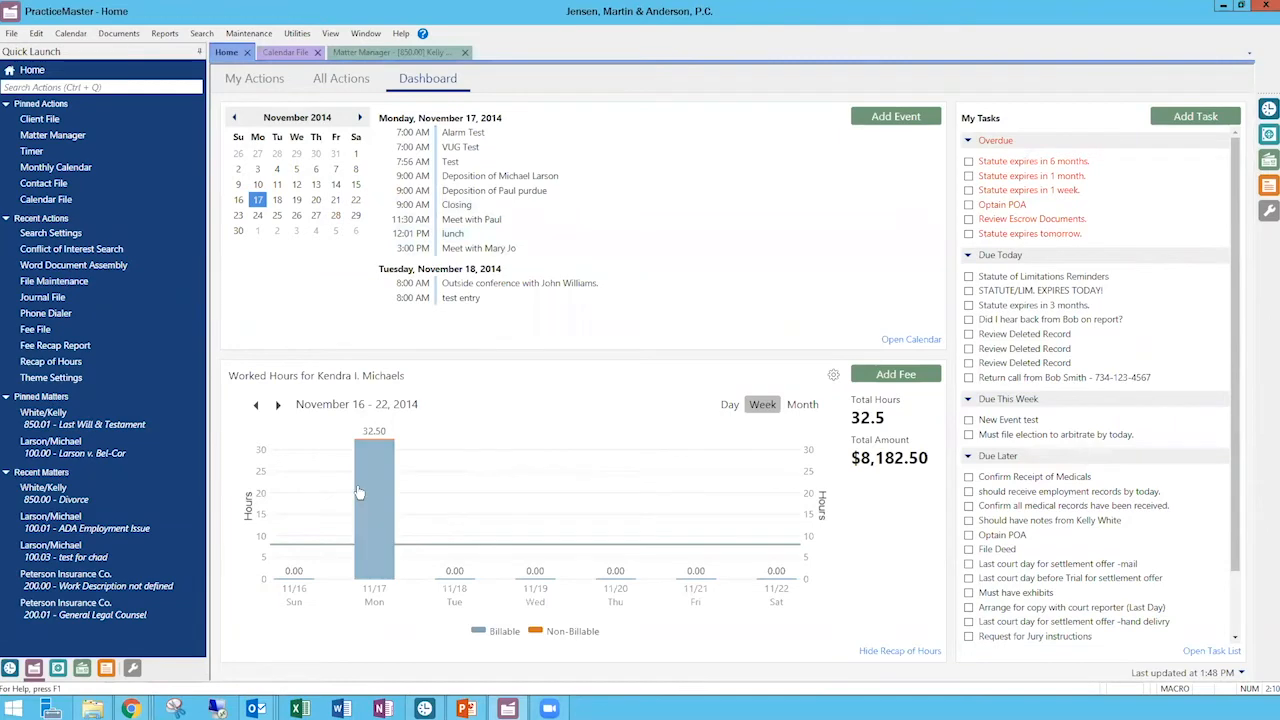
{"action": "mouse_move", "coordinate": [358, 492]}
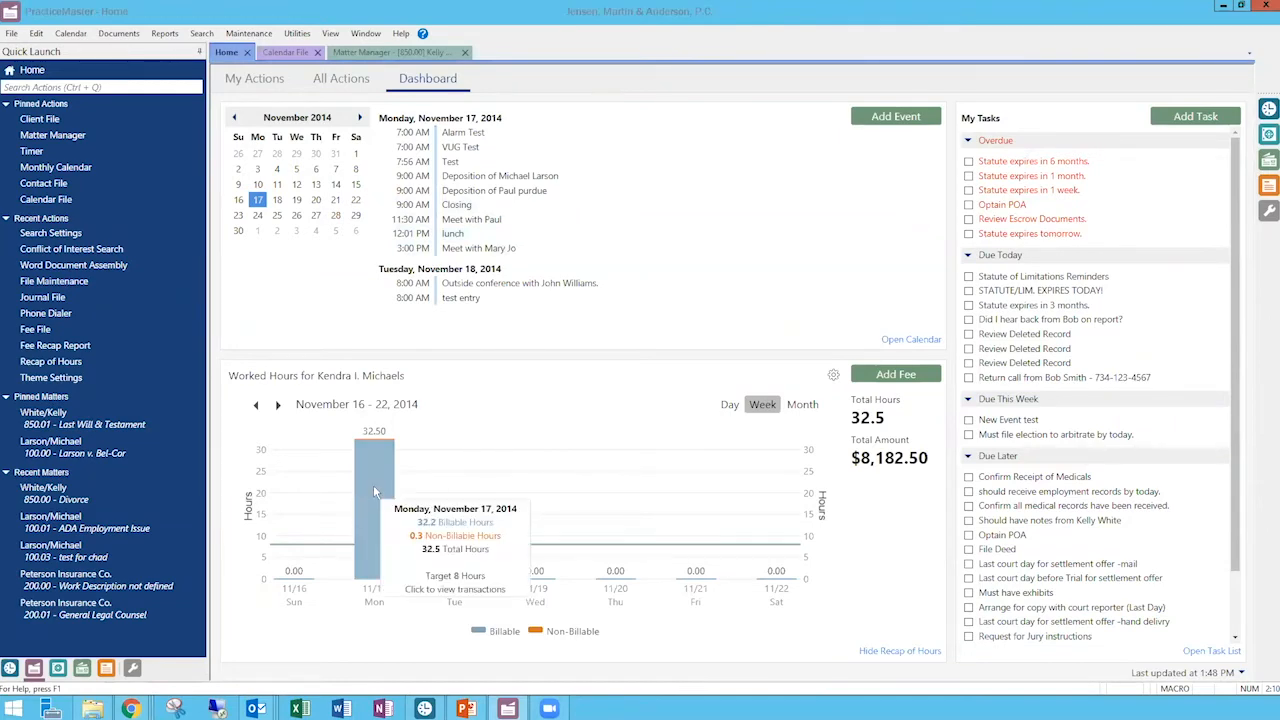
{"action": "left_click", "coordinate": [373, 485]}
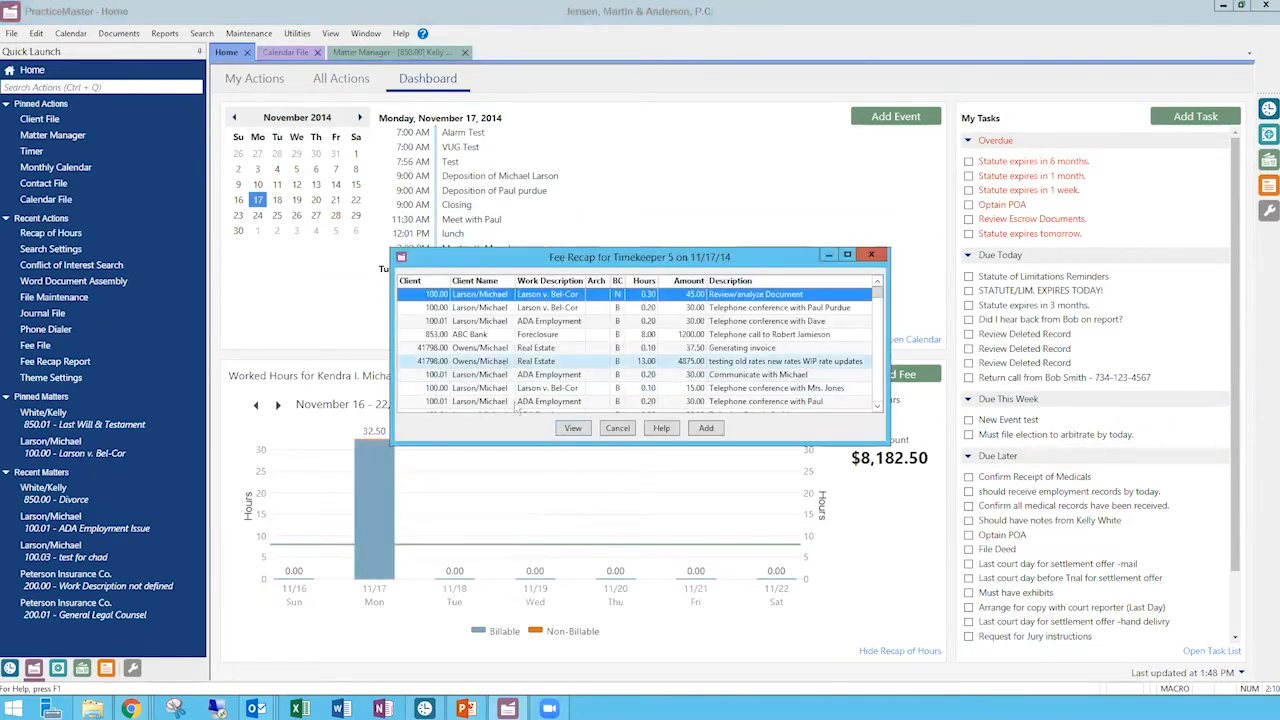
{"action": "left_click", "coordinate": [619, 428]}
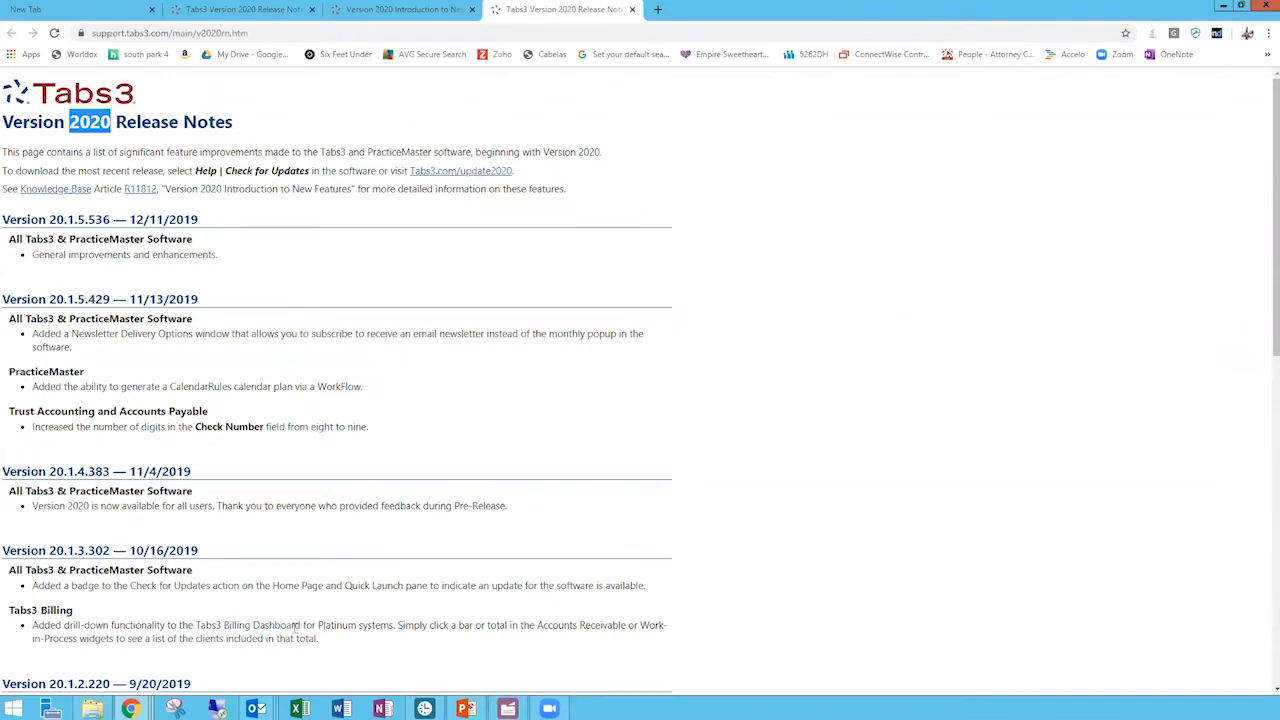
Step: Review the Version 2020 release notes in the browser from newest release to initial pre-release, and open Knowledge Base article R11812
{"action": "scroll", "coordinate": [447, 647], "scroll_direction": "down", "scroll_amount": 3}
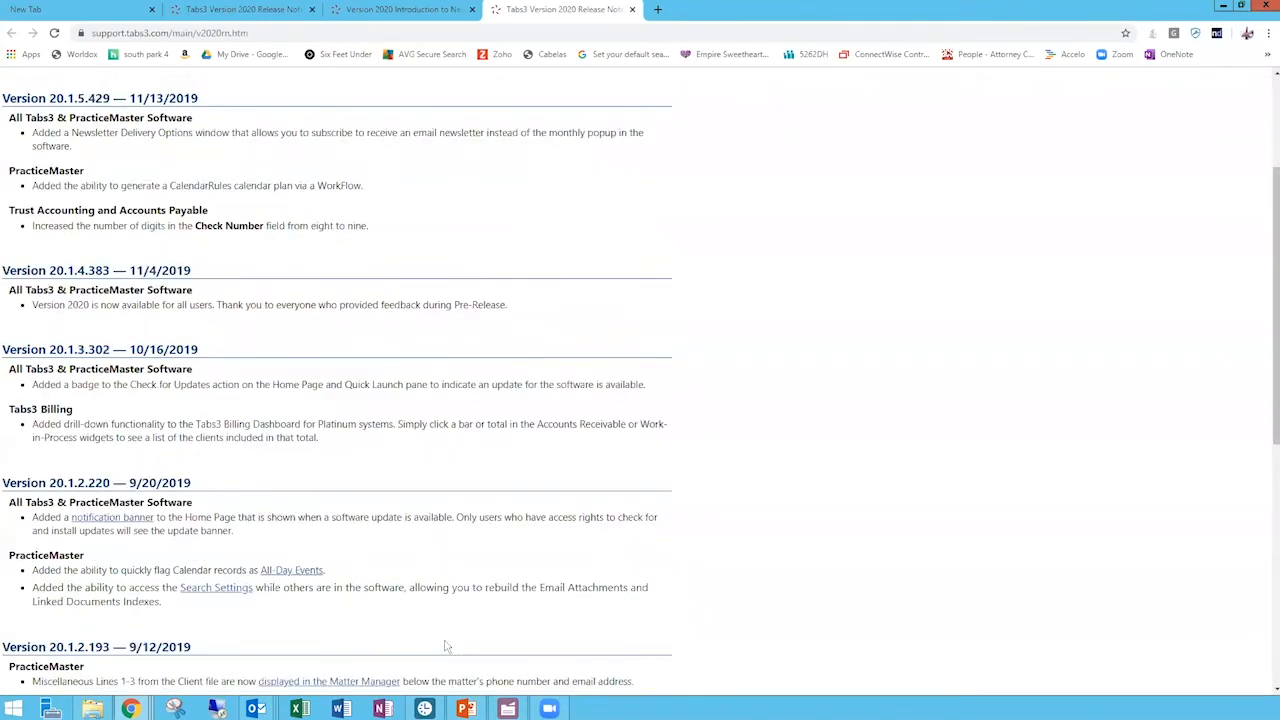
{"action": "scroll", "coordinate": [443, 646], "scroll_direction": "up", "scroll_amount": 3}
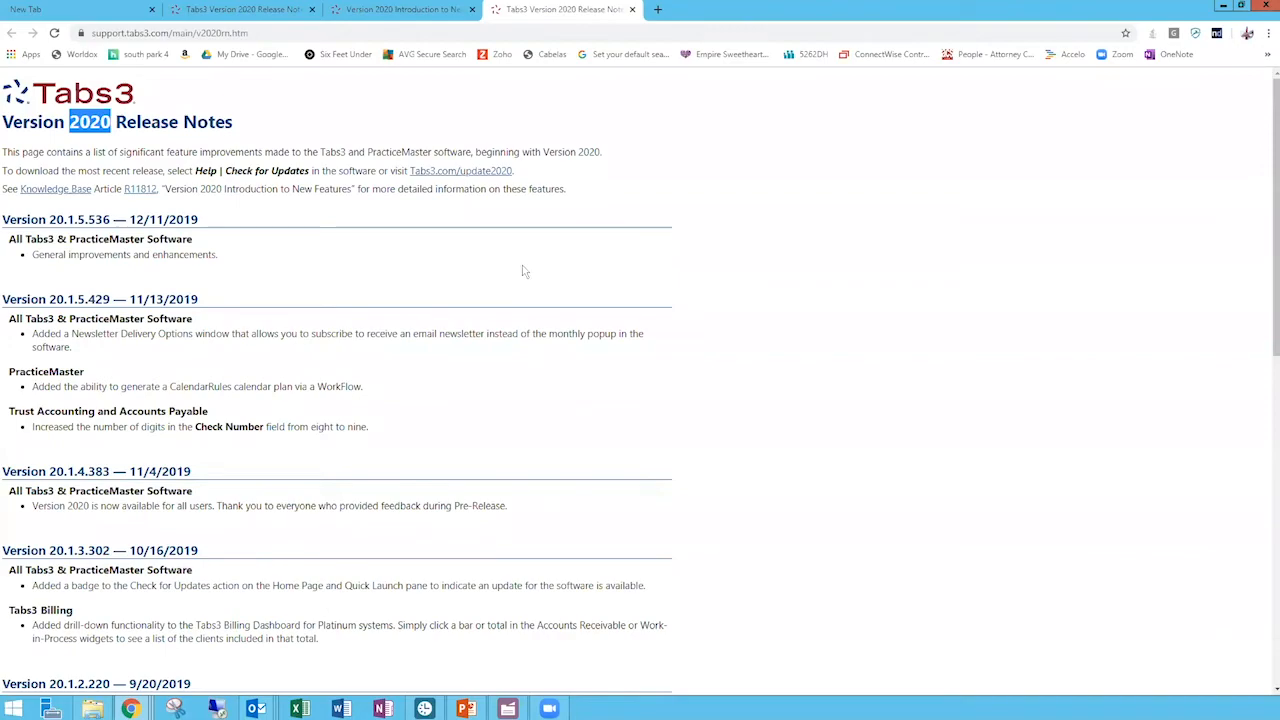
{"action": "scroll", "coordinate": [258, 377], "scroll_direction": "down", "scroll_amount": 6}
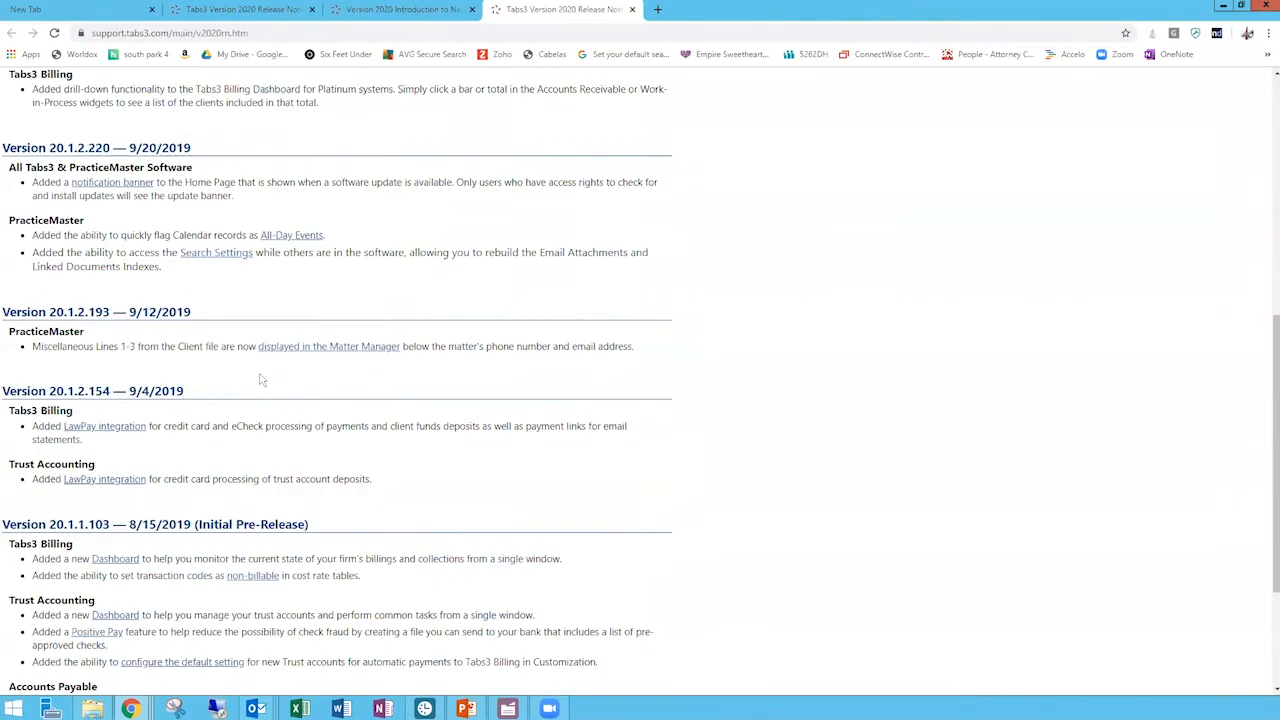
{"action": "scroll", "coordinate": [258, 377], "scroll_direction": "down", "scroll_amount": 1}
{"action": "scroll", "coordinate": [259, 378], "scroll_direction": "up", "scroll_amount": 6}
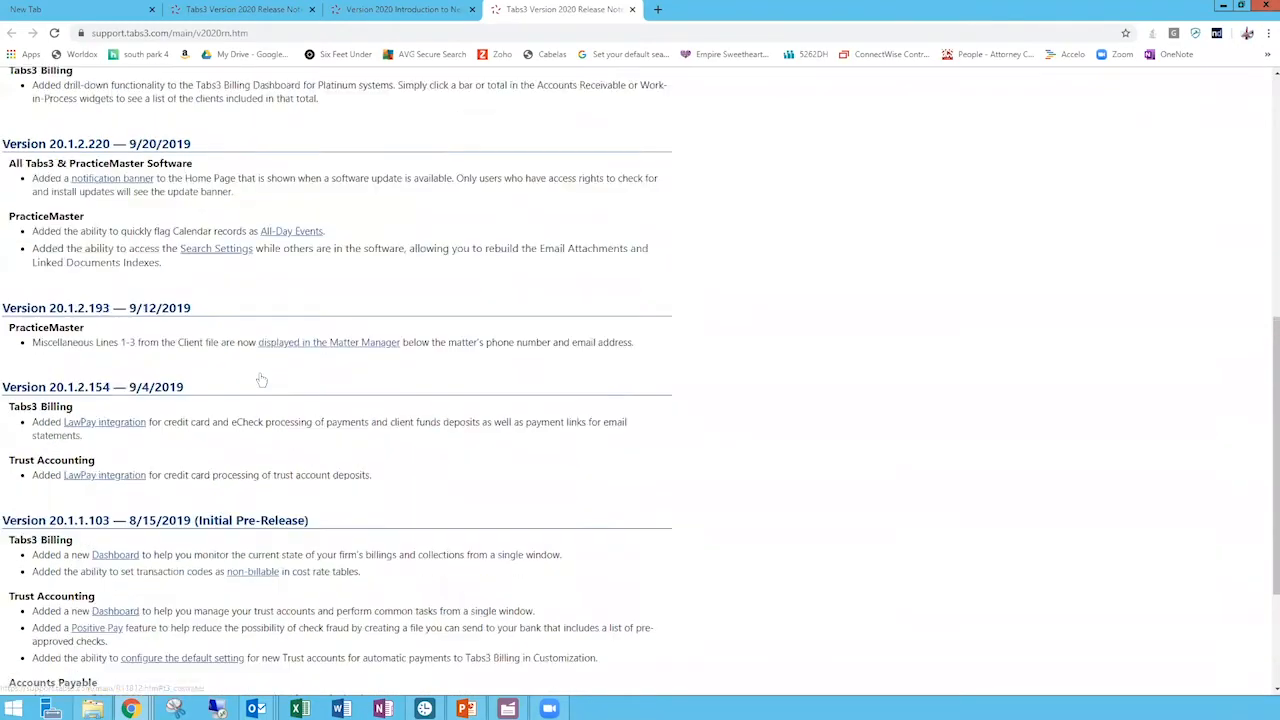
{"action": "scroll", "coordinate": [261, 379], "scroll_direction": "down", "scroll_amount": 5}
{"action": "scroll", "coordinate": [260, 377], "scroll_direction": "down", "scroll_amount": 3}
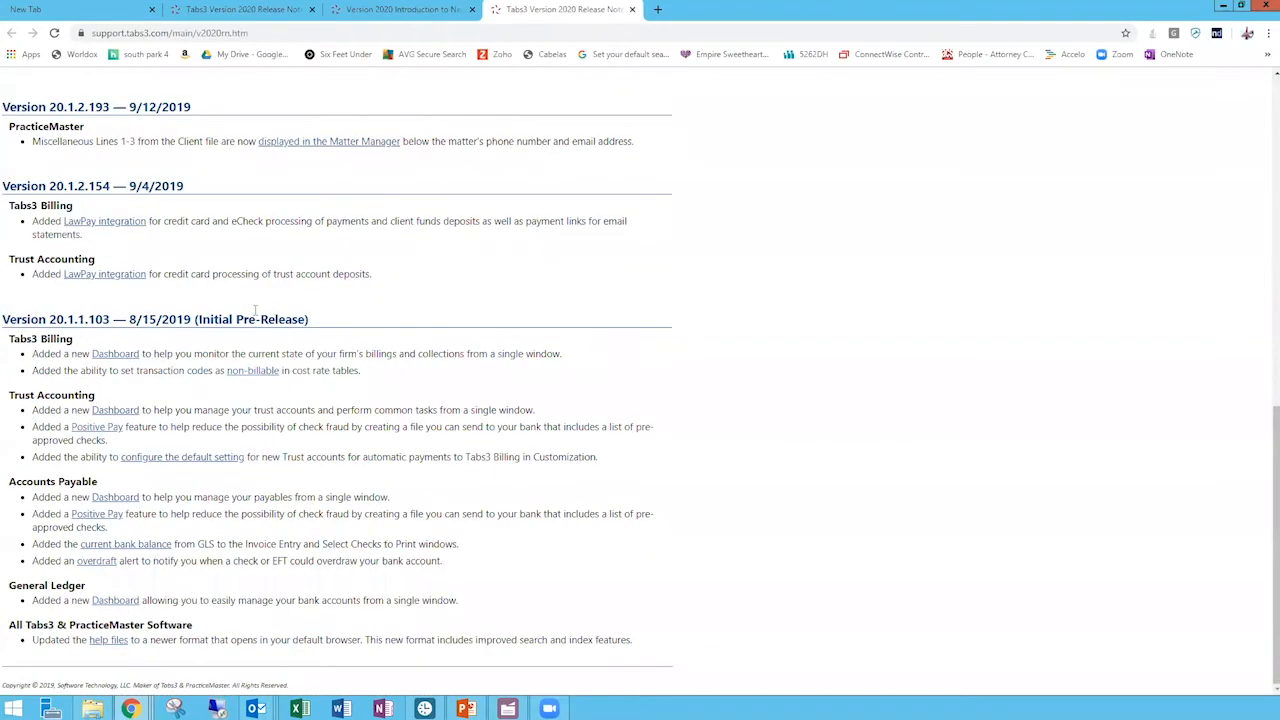
{"action": "scroll", "coordinate": [250, 338], "scroll_direction": "up", "scroll_amount": 4}
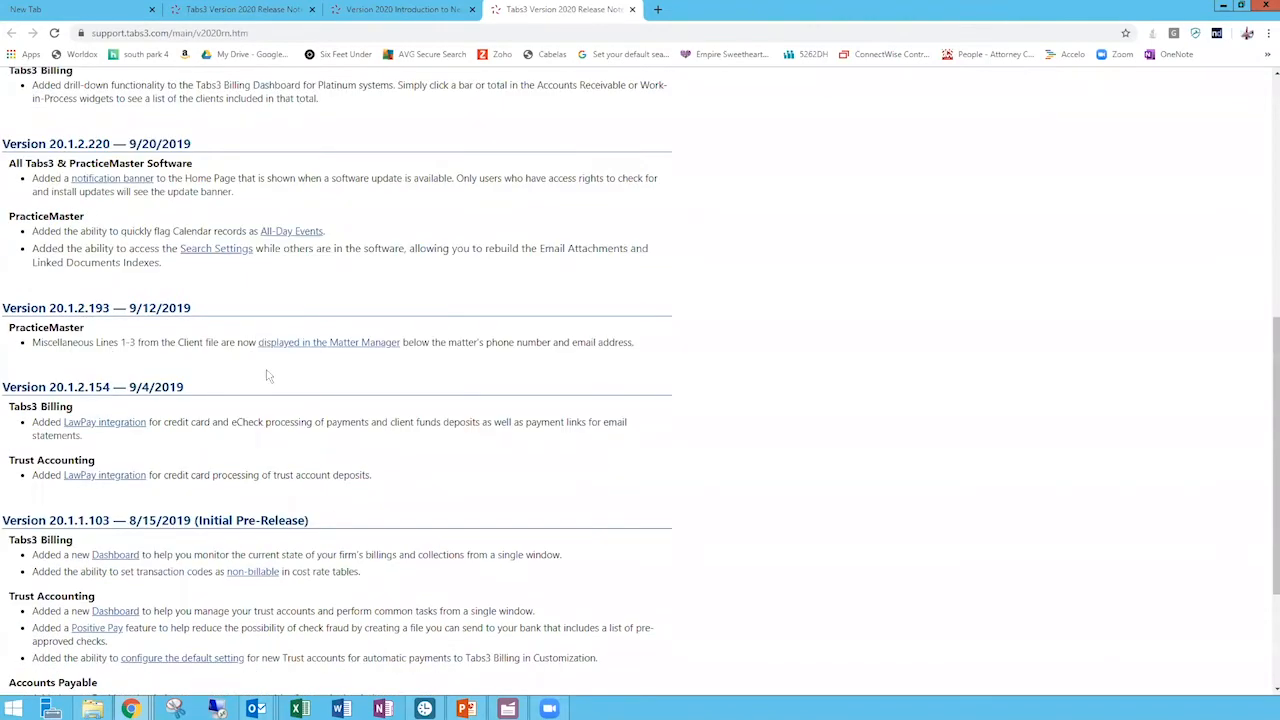
{"action": "scroll", "coordinate": [263, 314], "scroll_direction": "up", "scroll_amount": 2}
{"action": "scroll", "coordinate": [263, 314], "scroll_direction": "up", "scroll_amount": 4}
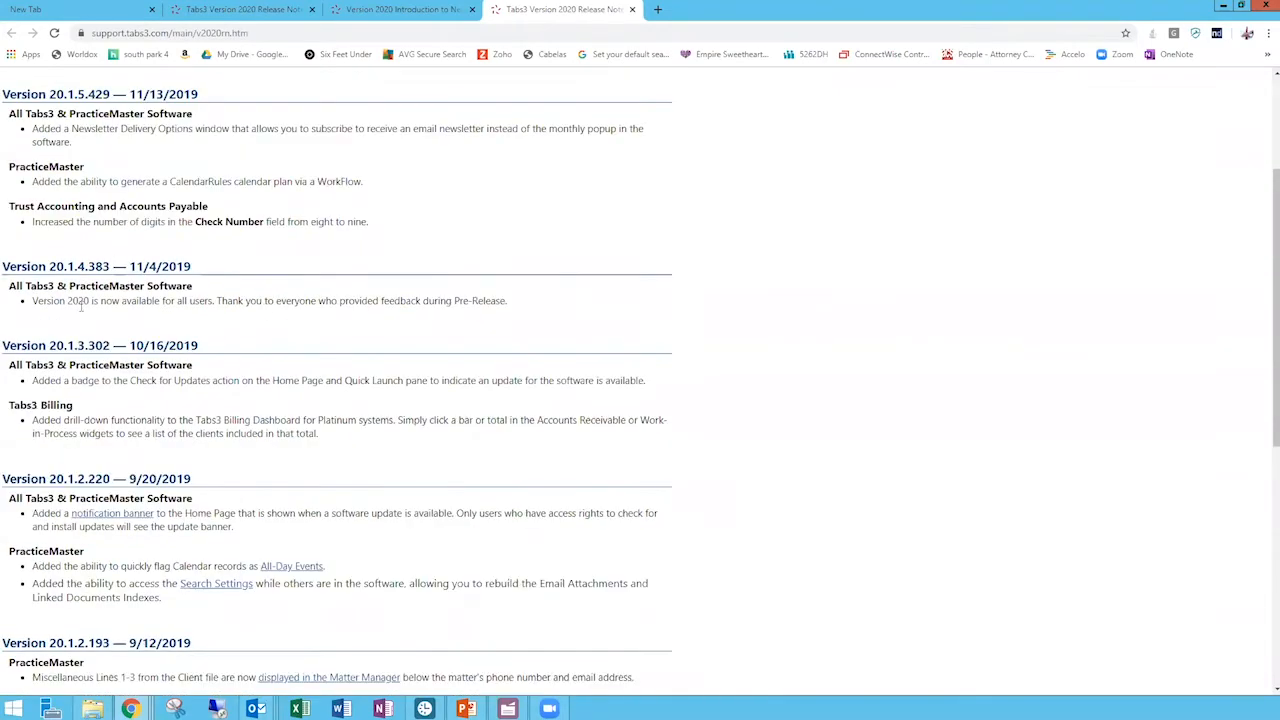
{"action": "scroll", "coordinate": [310, 302], "scroll_direction": "up", "scroll_amount": 3}
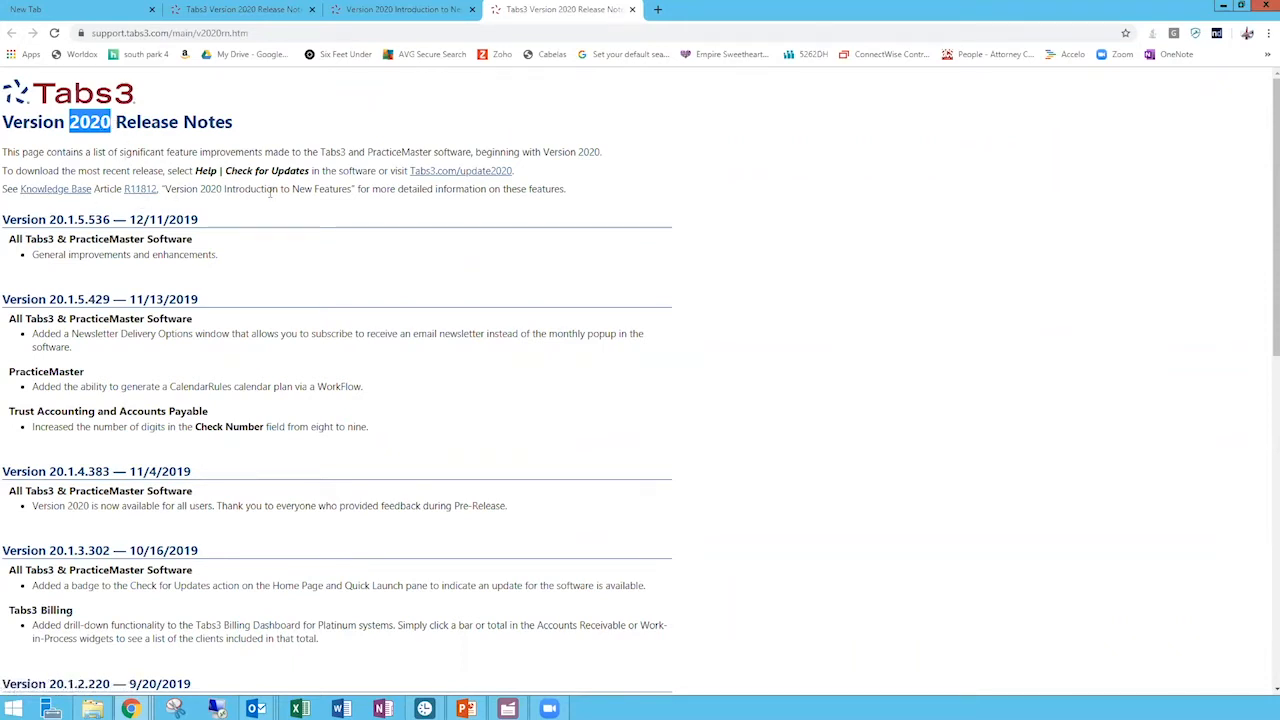
{"action": "left_click", "coordinate": [141, 190]}
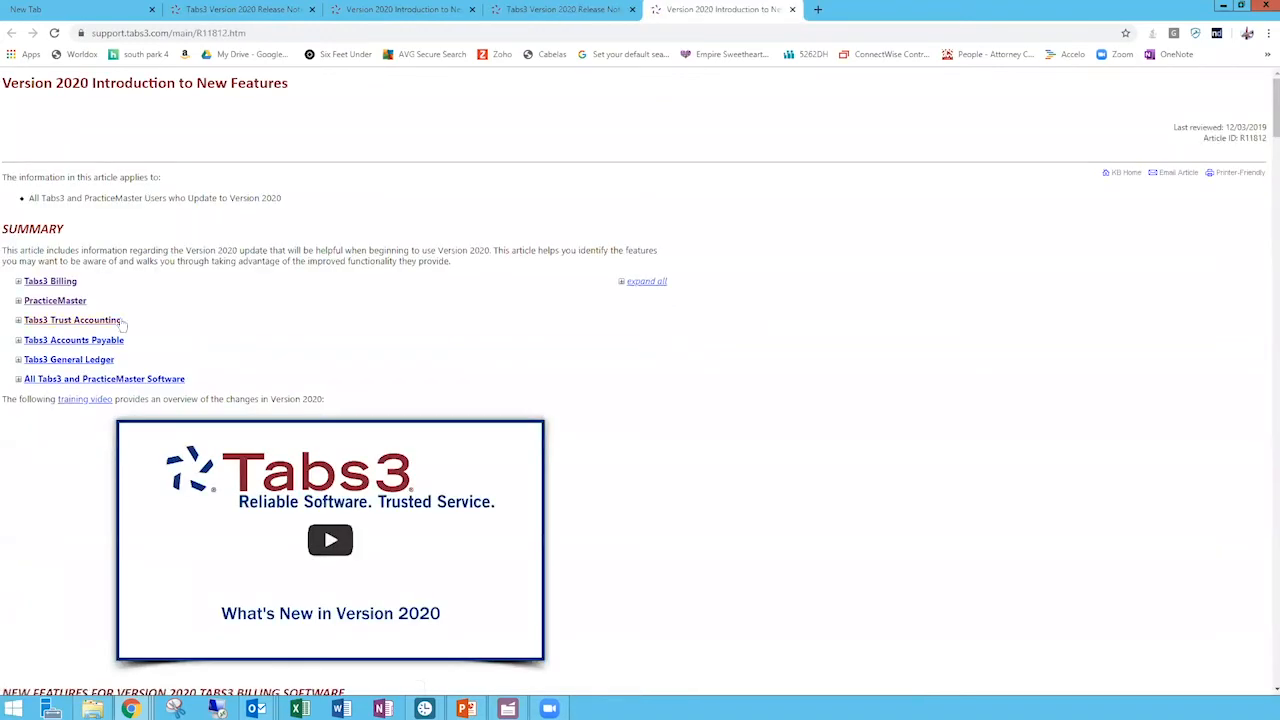
Step: Go to the PracticeMaster section of the Version 2020 new features article and review it through the Trust Accounting and Accounts Payable sections
{"action": "left_click", "coordinate": [53, 304]}
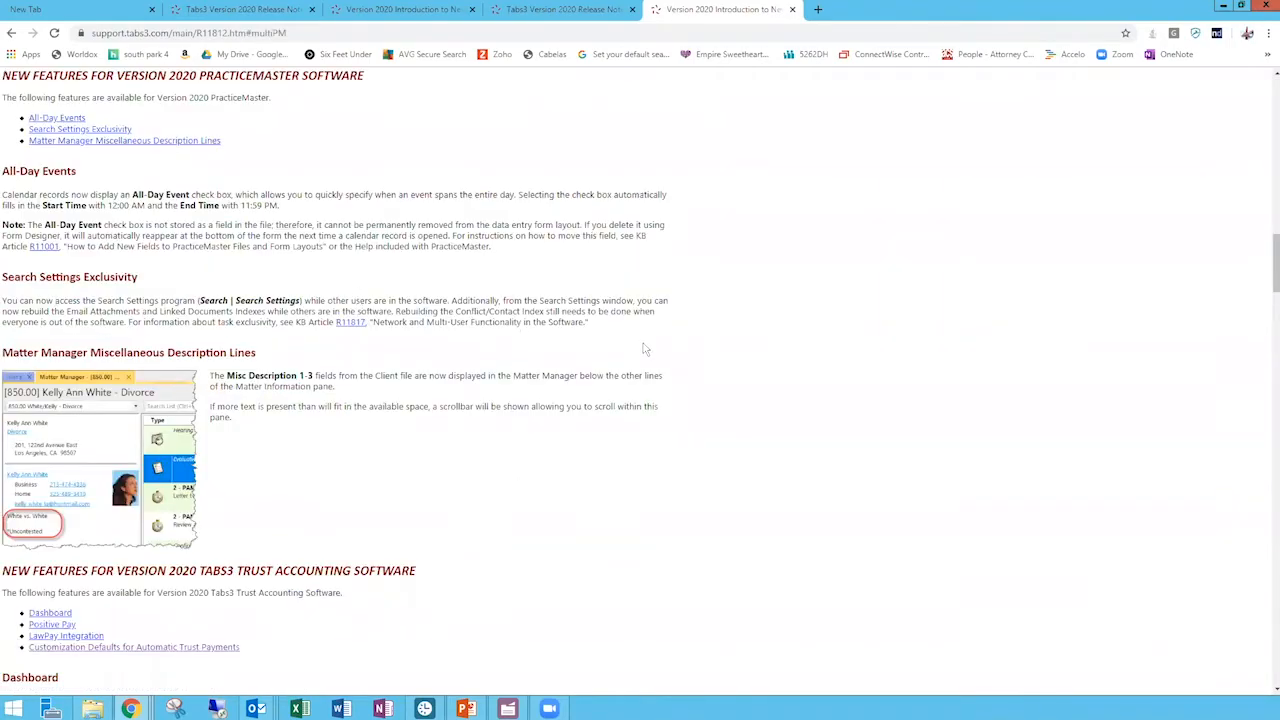
{"action": "scroll", "coordinate": [646, 345], "scroll_direction": "down", "scroll_amount": 7}
{"action": "scroll", "coordinate": [646, 342], "scroll_direction": "down", "scroll_amount": 10}
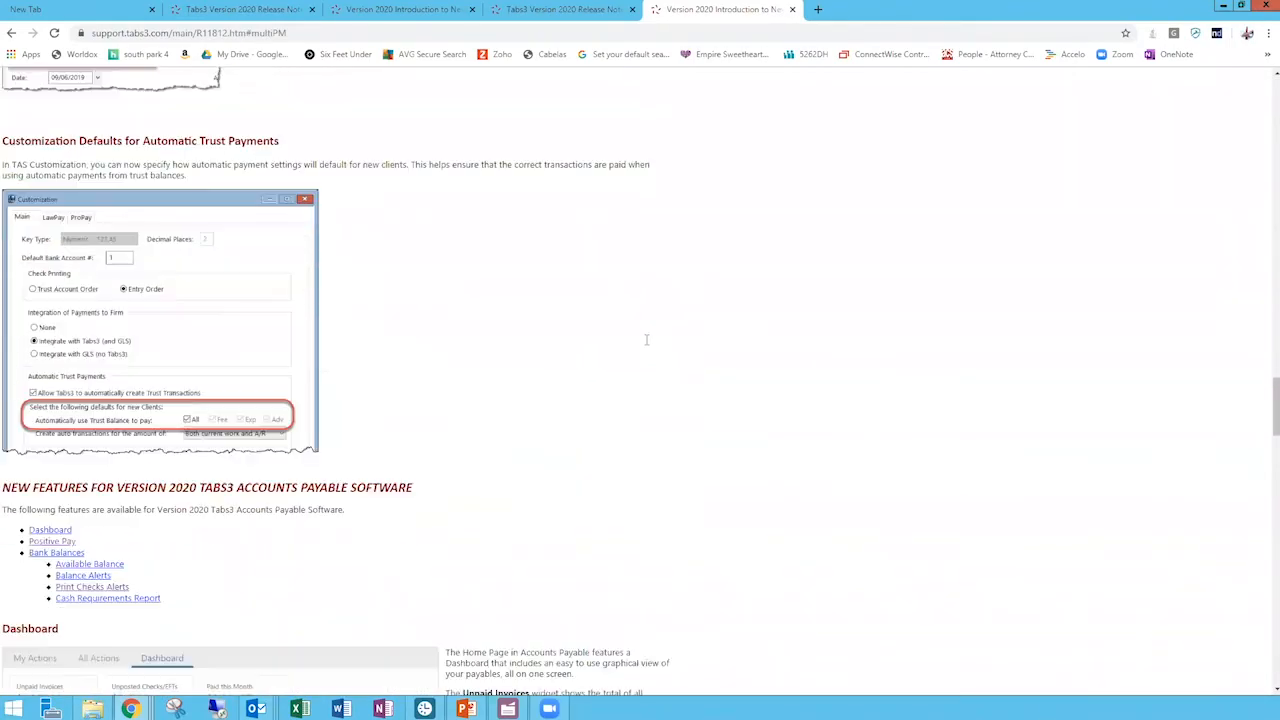
{"action": "scroll", "coordinate": [646, 345], "scroll_direction": "down", "scroll_amount": 15}
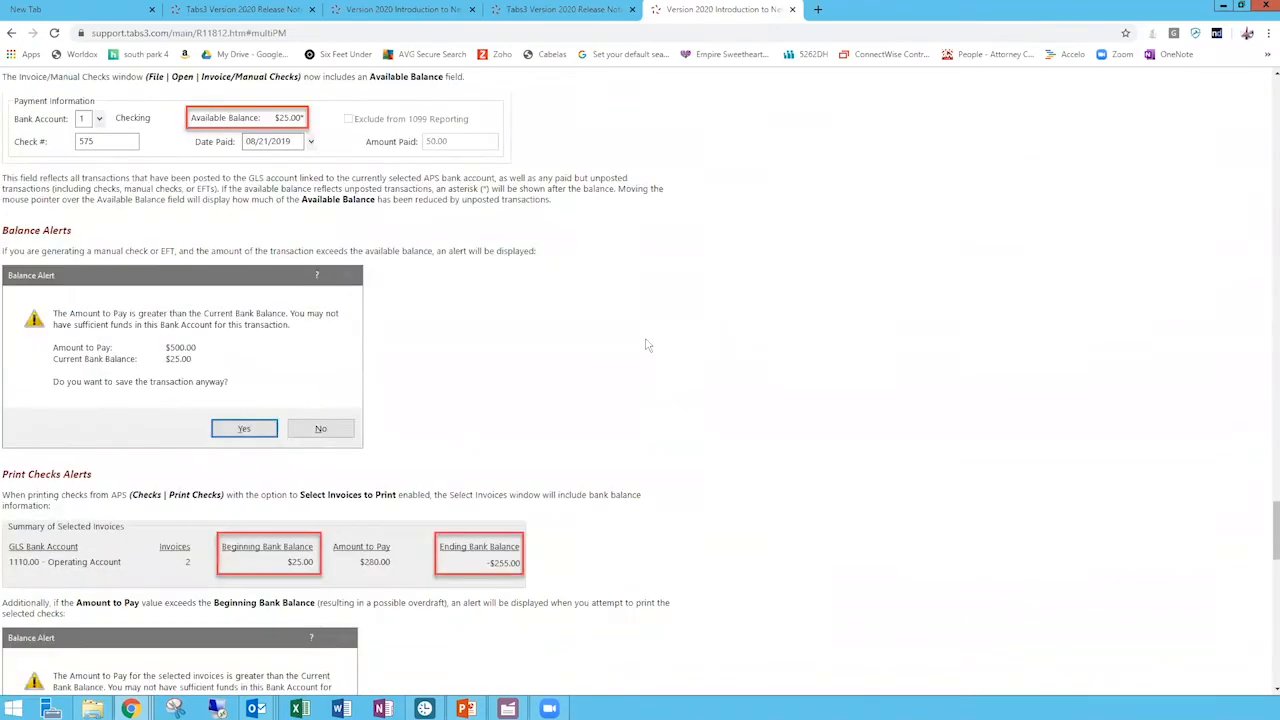
{"action": "scroll", "coordinate": [646, 340], "scroll_direction": "down", "scroll_amount": 3}
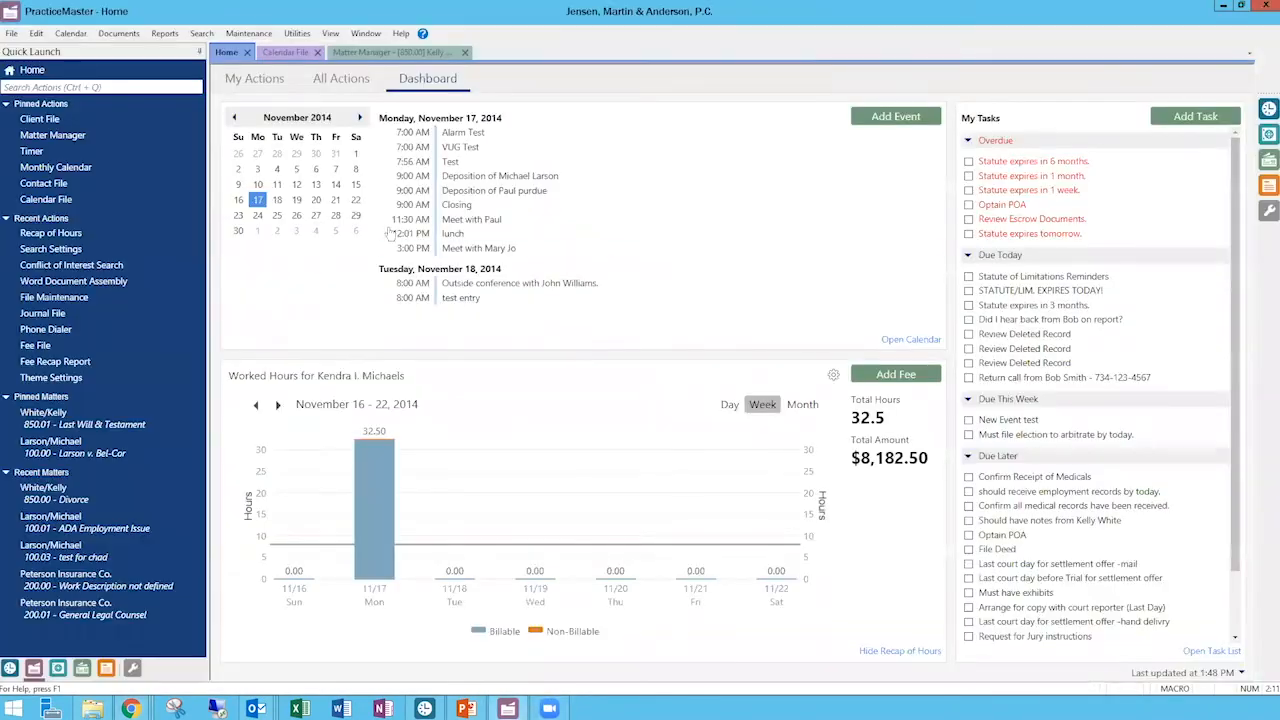
Step: Switch back to PracticeMaster and open its Help topics
{"action": "left_click", "coordinate": [400, 33]}
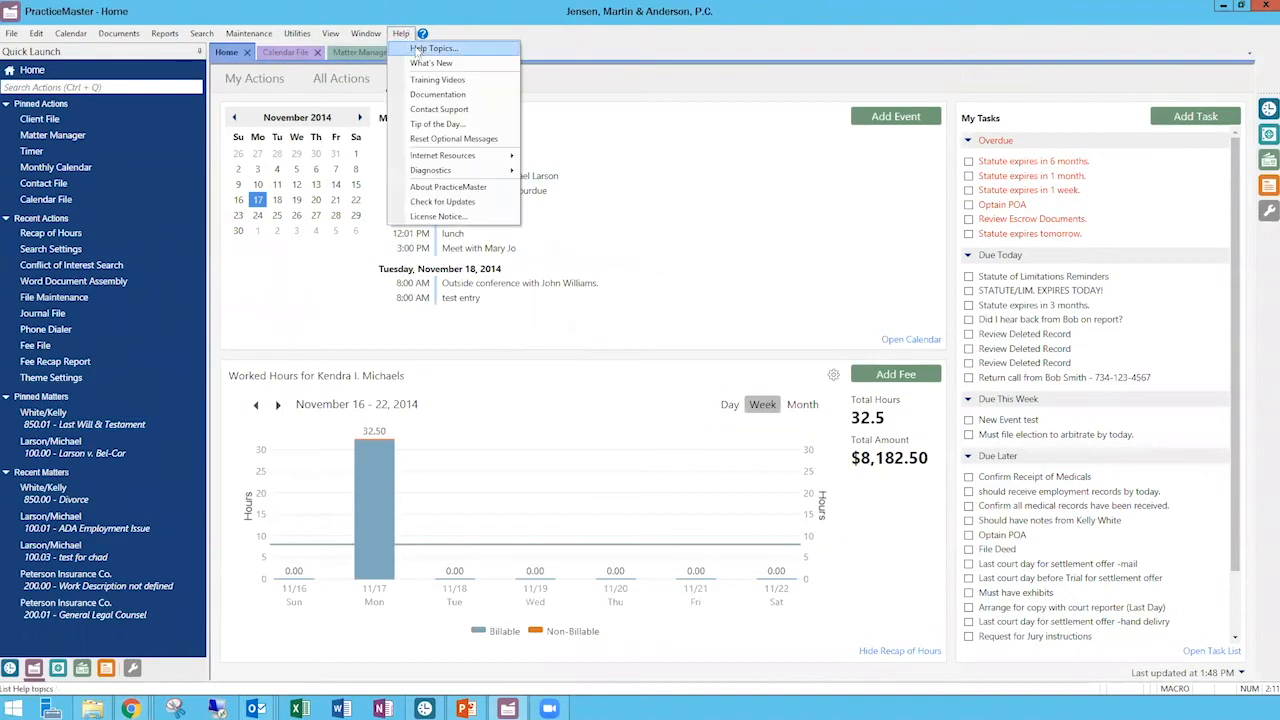
{"action": "left_click", "coordinate": [433, 48]}
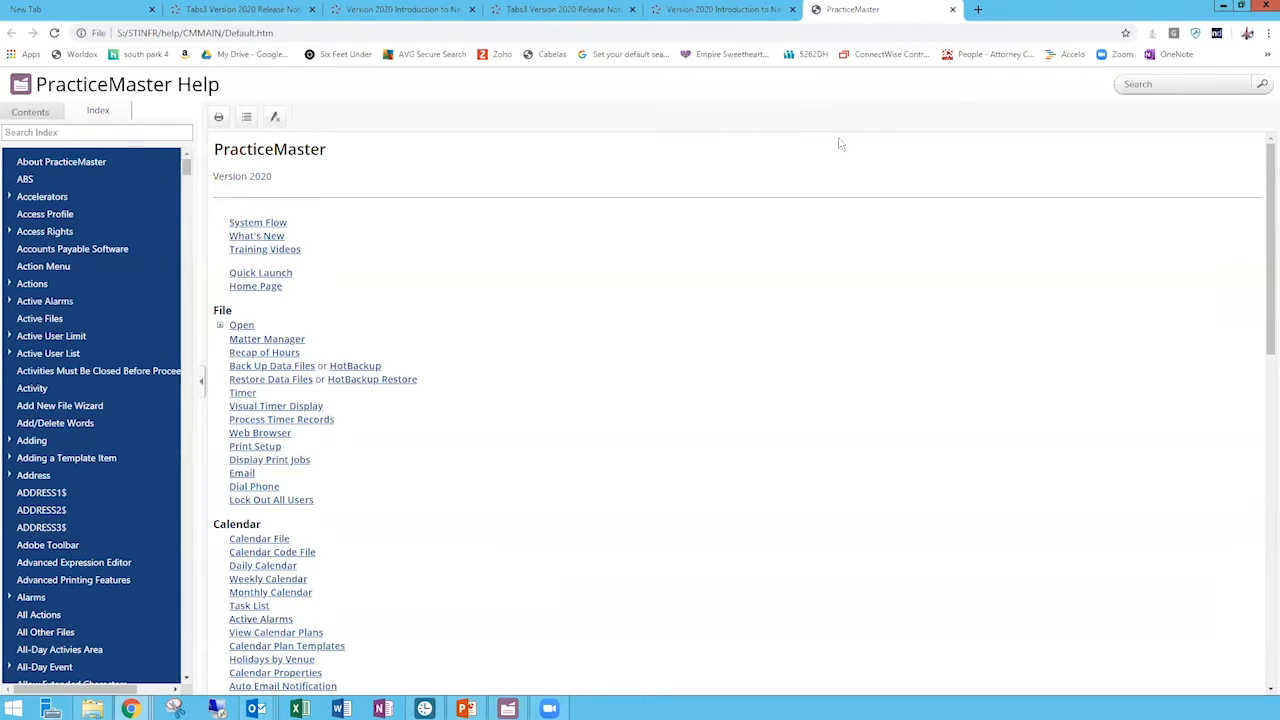
Step: Open attorneycomputersystems.com in a new browser tab and view the video series offered on the site's Videos page
{"action": "left_click", "coordinate": [977, 10]}
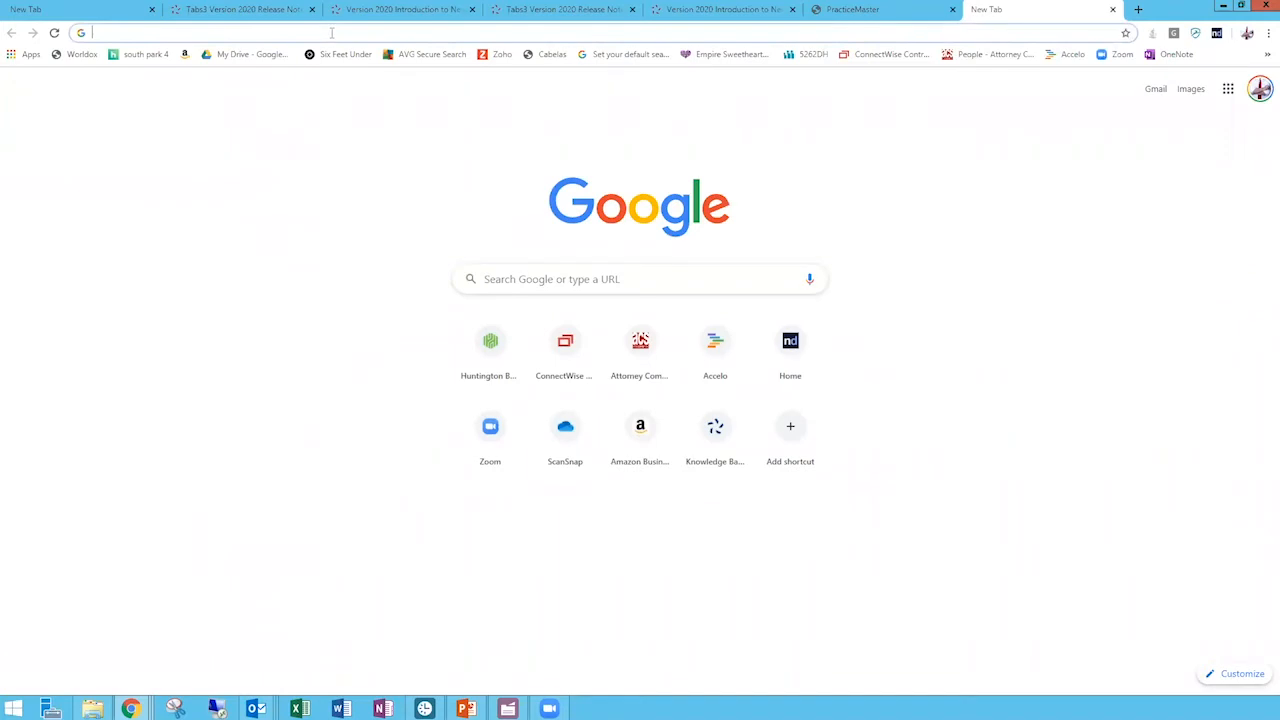
{"action": "type", "text": "attorneycomputersystems.com"}
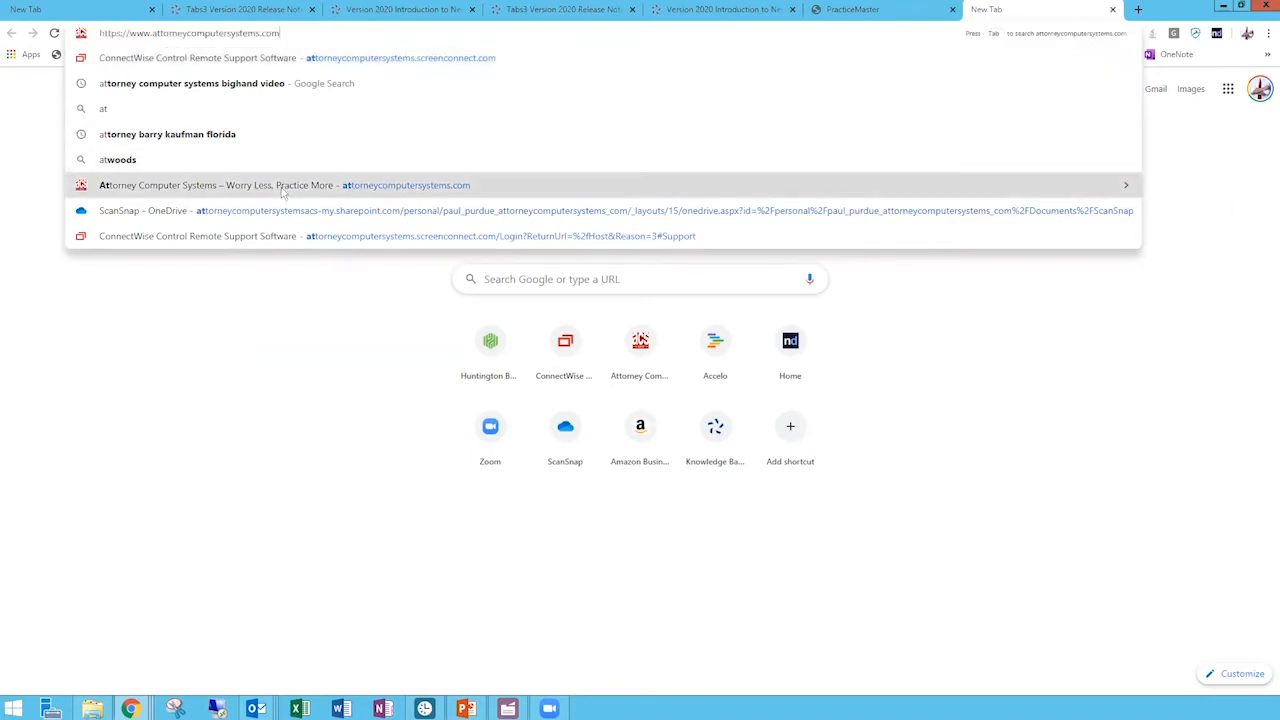
{"action": "left_click", "coordinate": [285, 185]}
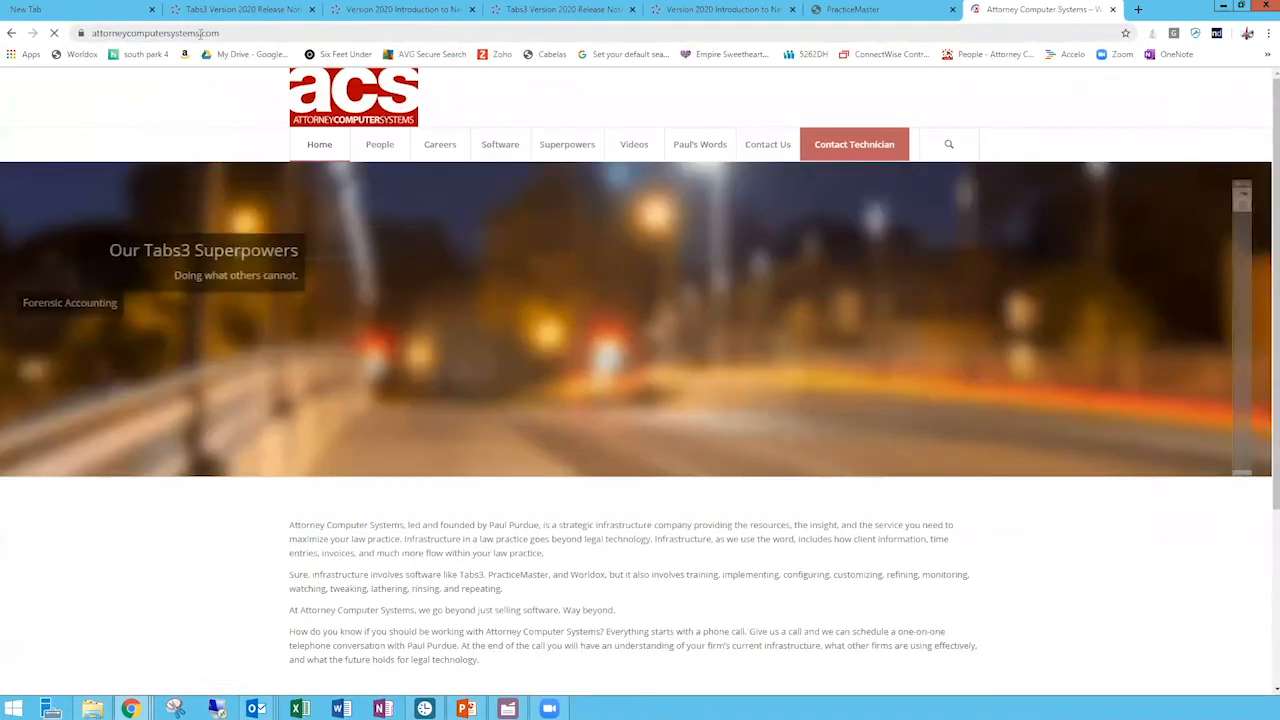
{"action": "mouse_move", "coordinate": [633, 146]}
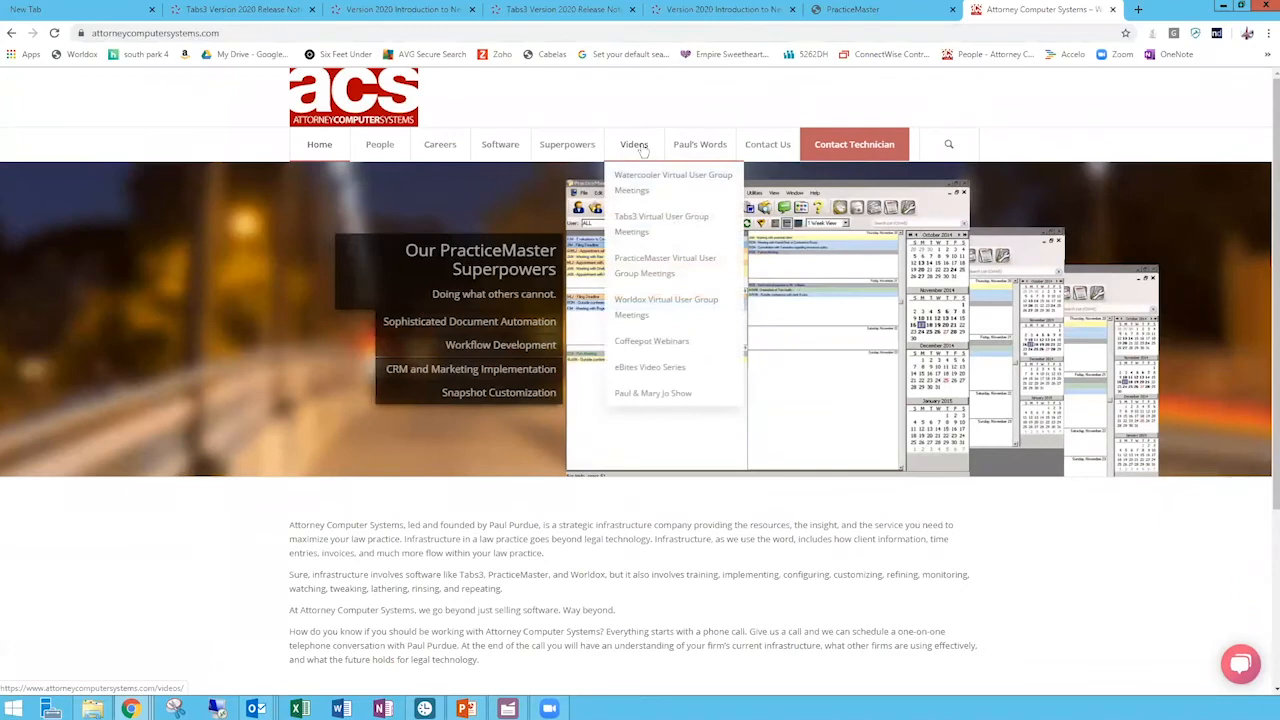
{"action": "left_click", "coordinate": [641, 148]}
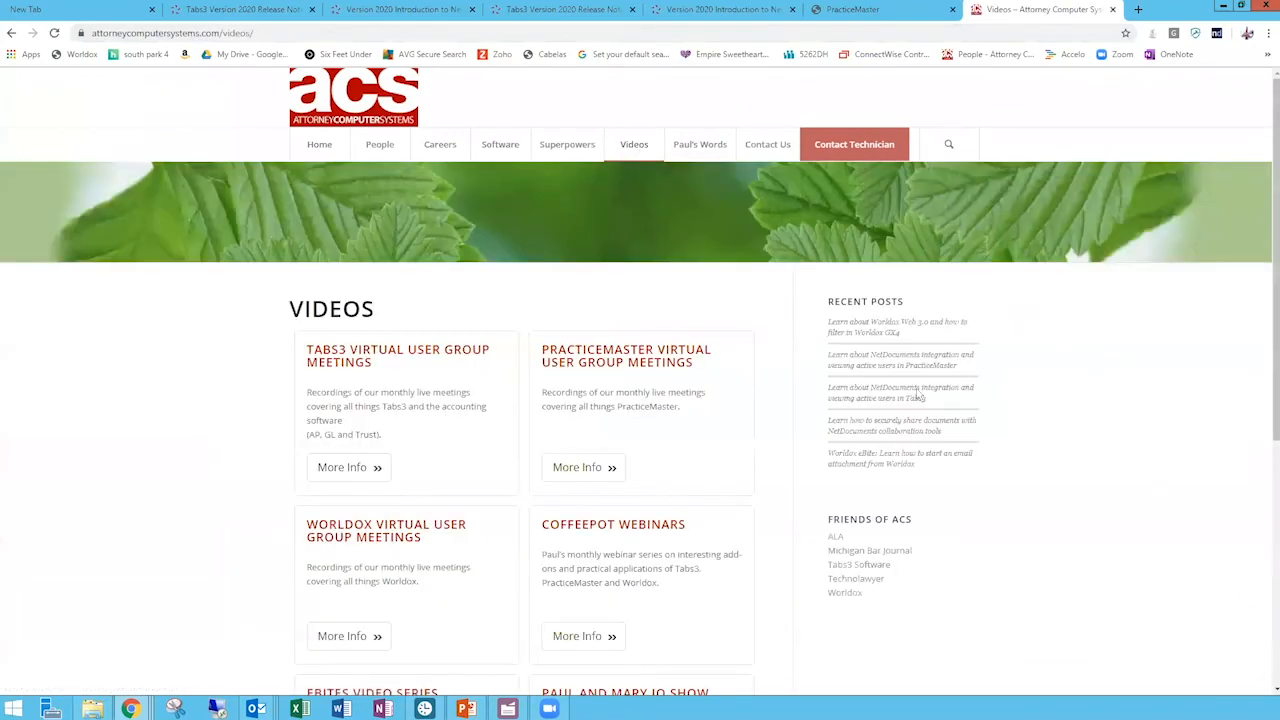
{"action": "scroll", "coordinate": [1097, 400], "scroll_direction": "down", "scroll_amount": 1}
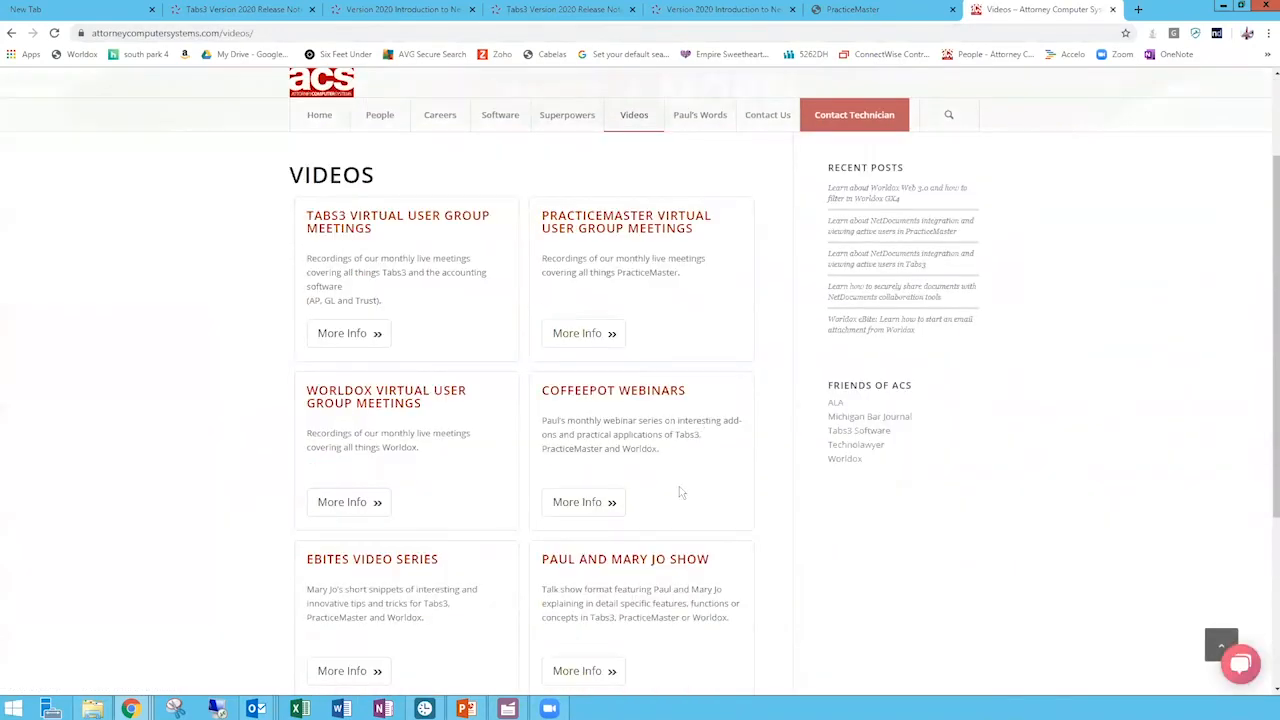